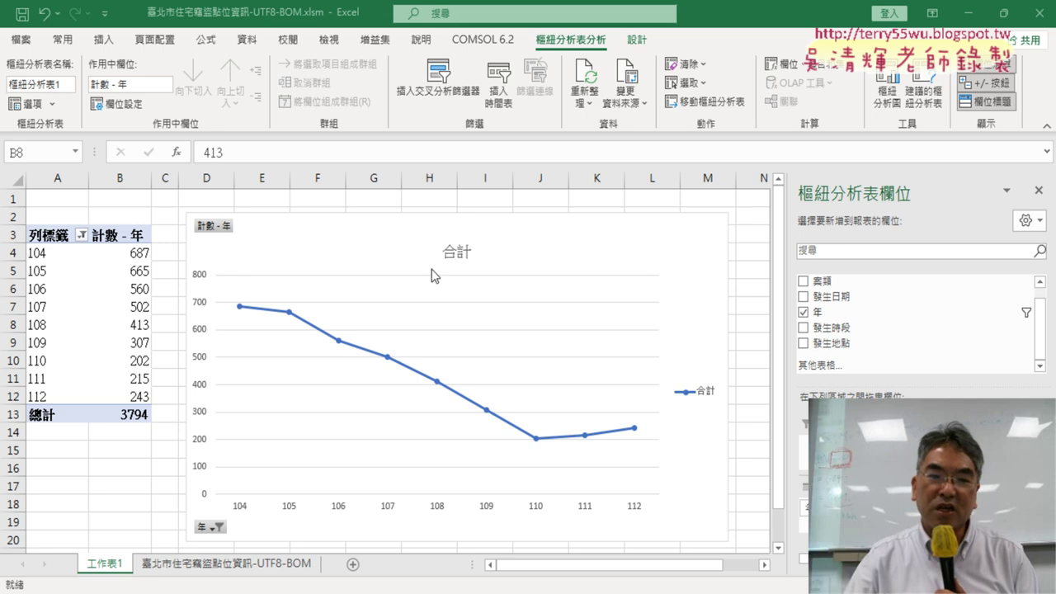
# Replace the pivot line chart's 合計 title with 歷年竊盜折線圖
pyautogui.click(201, 565)
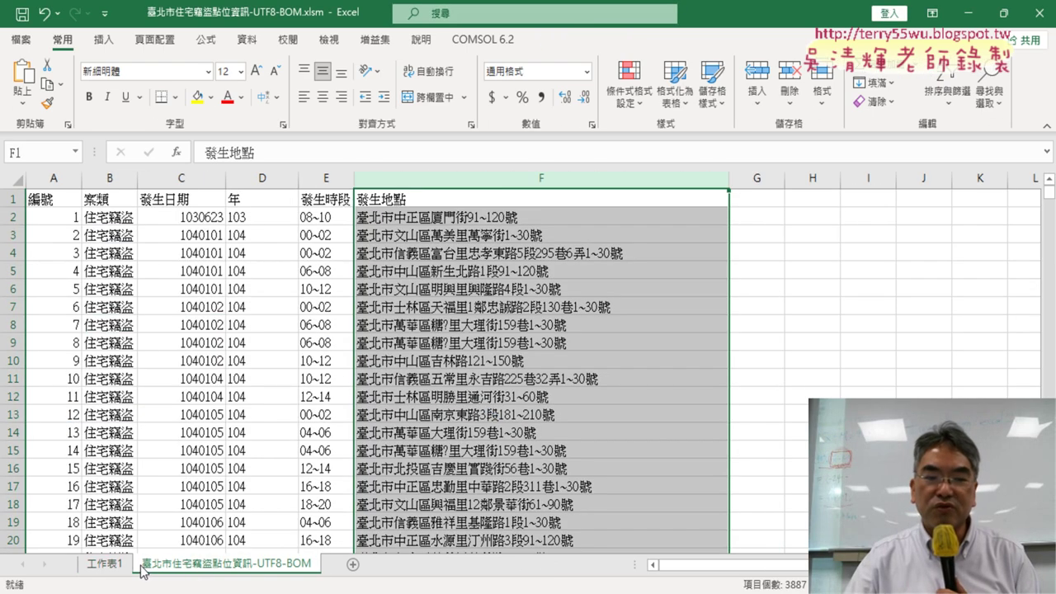
pyautogui.click(117, 569)
pyautogui.click(458, 252)
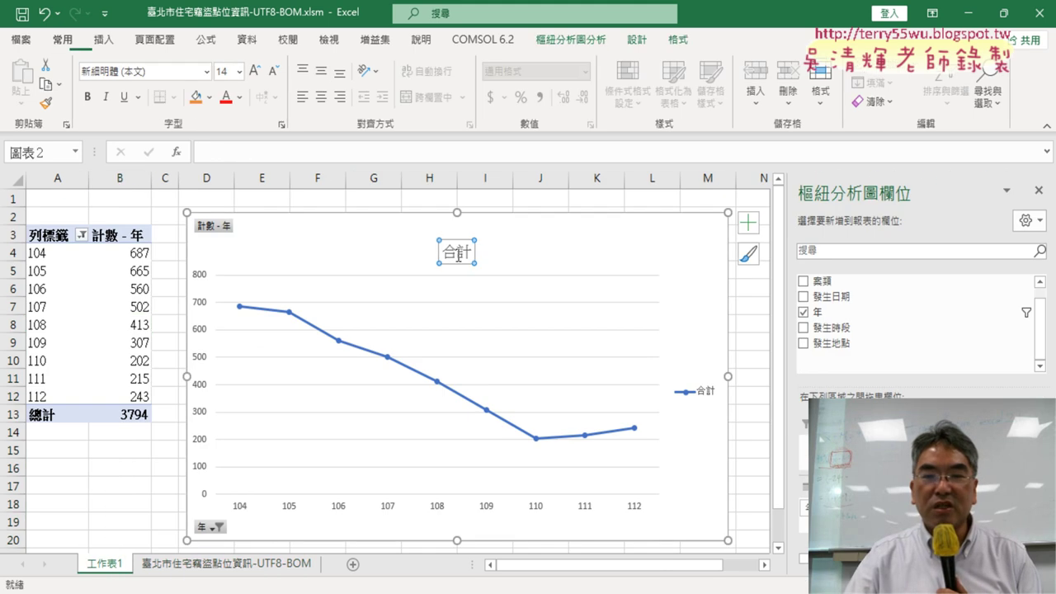
pyautogui.doubleClick(447, 252)
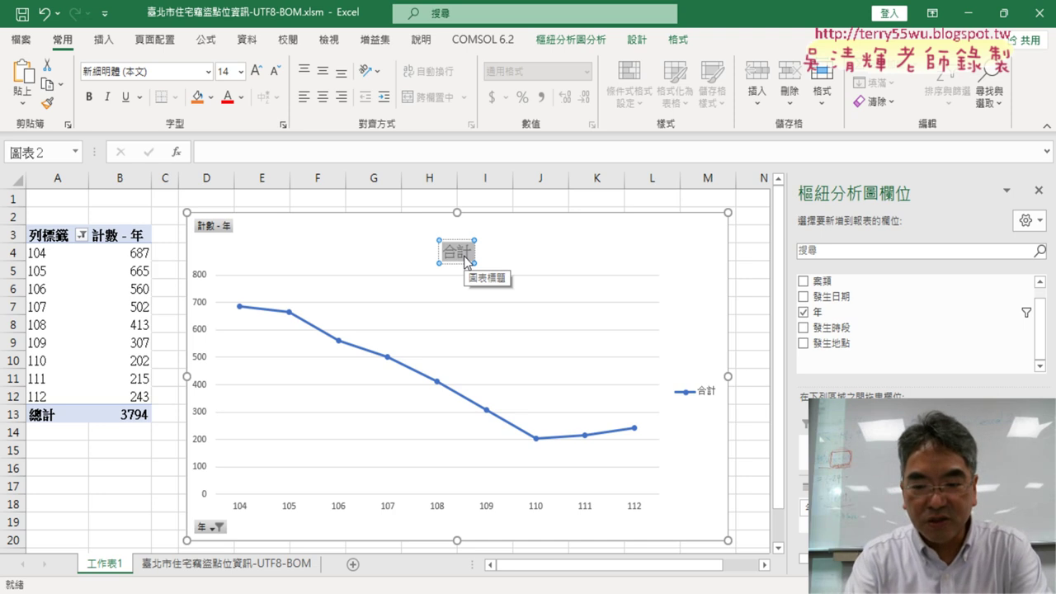
pyautogui.write('歷年')
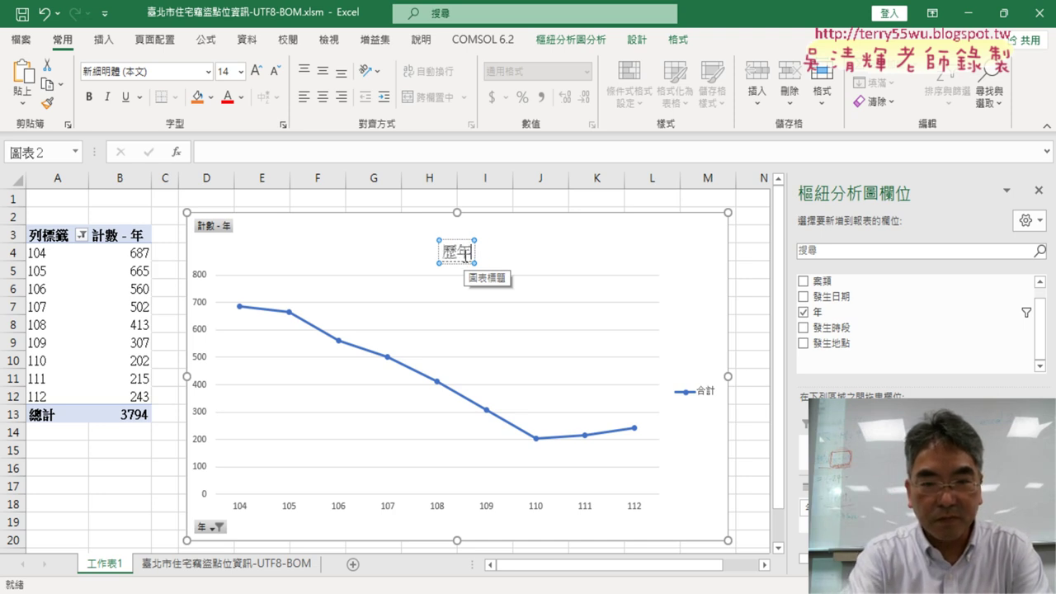
pyautogui.write('竊盜哲')
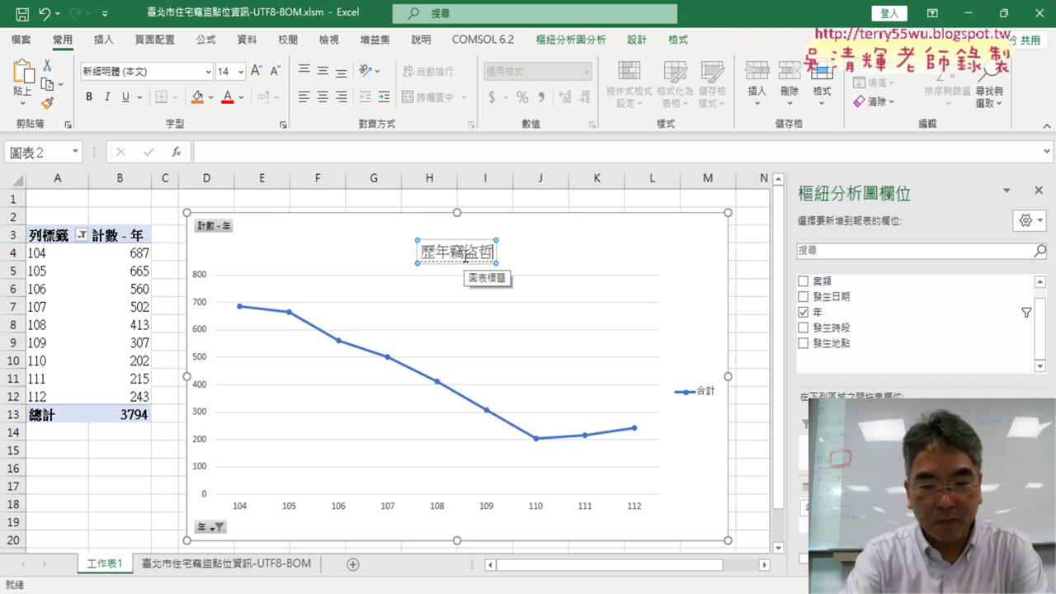
pyautogui.press('BackSpace')
pyautogui.write('折線圖')
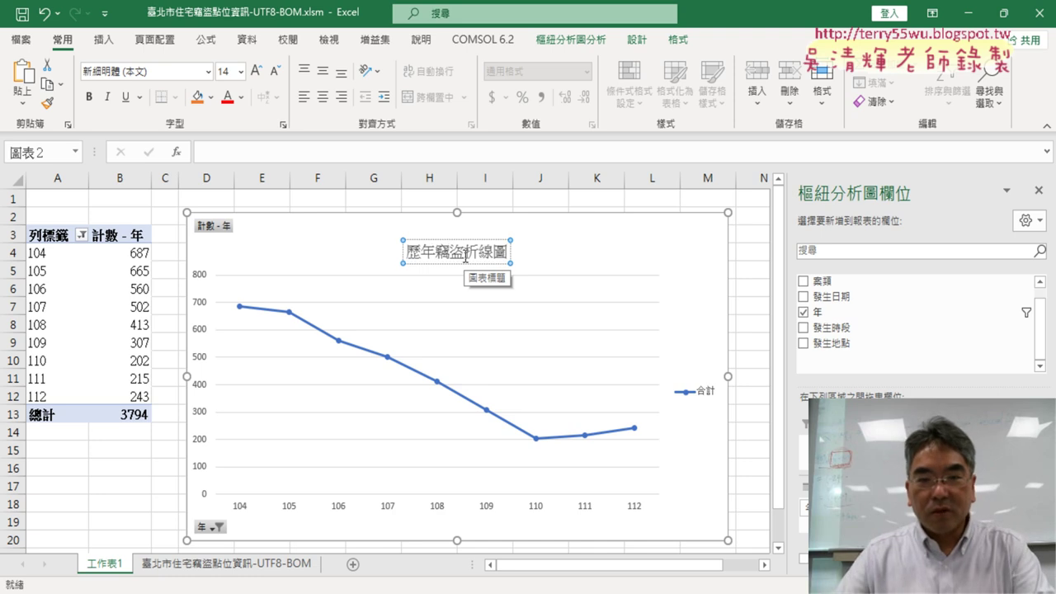
pyautogui.moveTo(406, 252); pyautogui.dragTo(511, 252)
pyautogui.hotkey('ctrl', 'c')
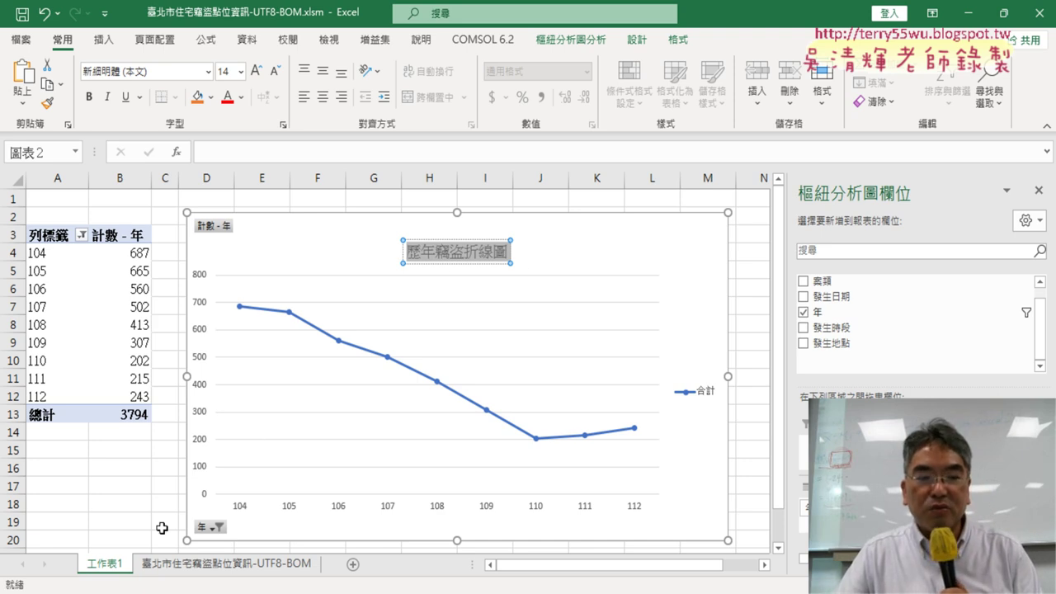
# Rename sheet 工作表1 to 歷年竊盜折線圖 by pasting the copied chart title
pyautogui.doubleClick(104, 563)
pyautogui.hotkey('ctrl', 'v')
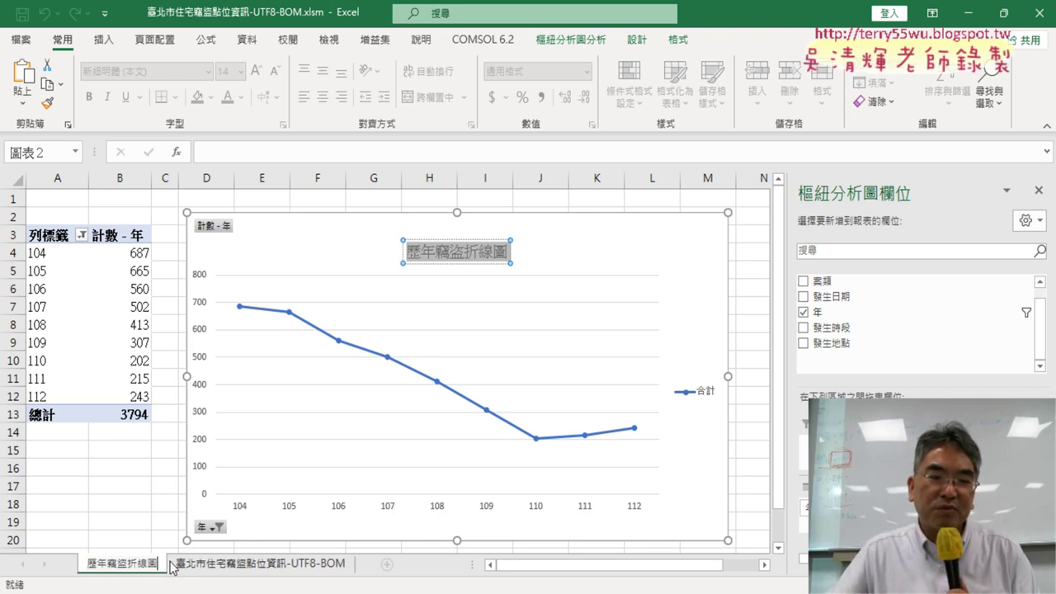
pyautogui.press('Return')
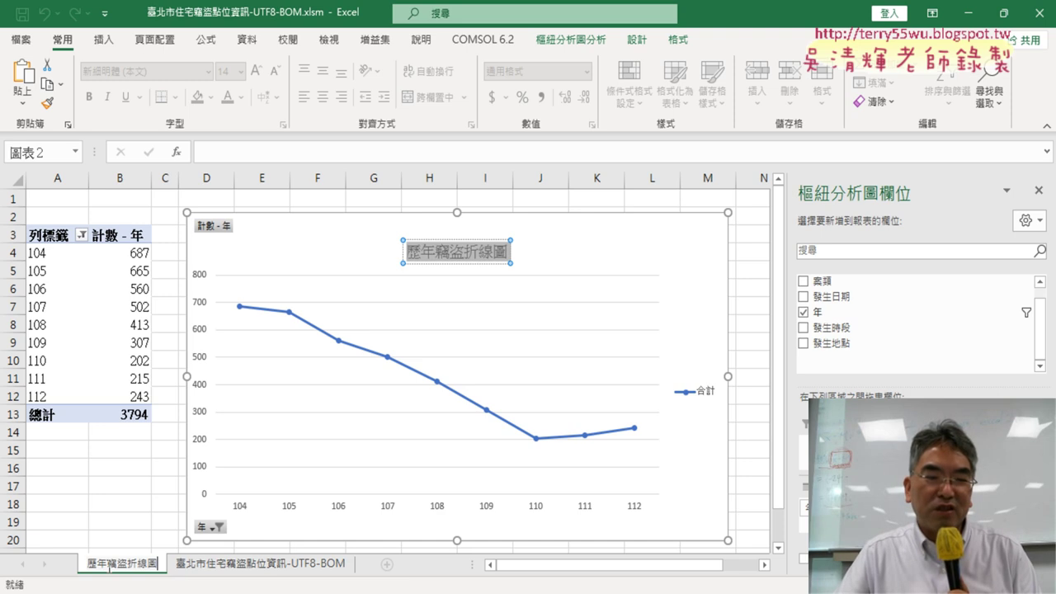
pyautogui.click(112, 520)
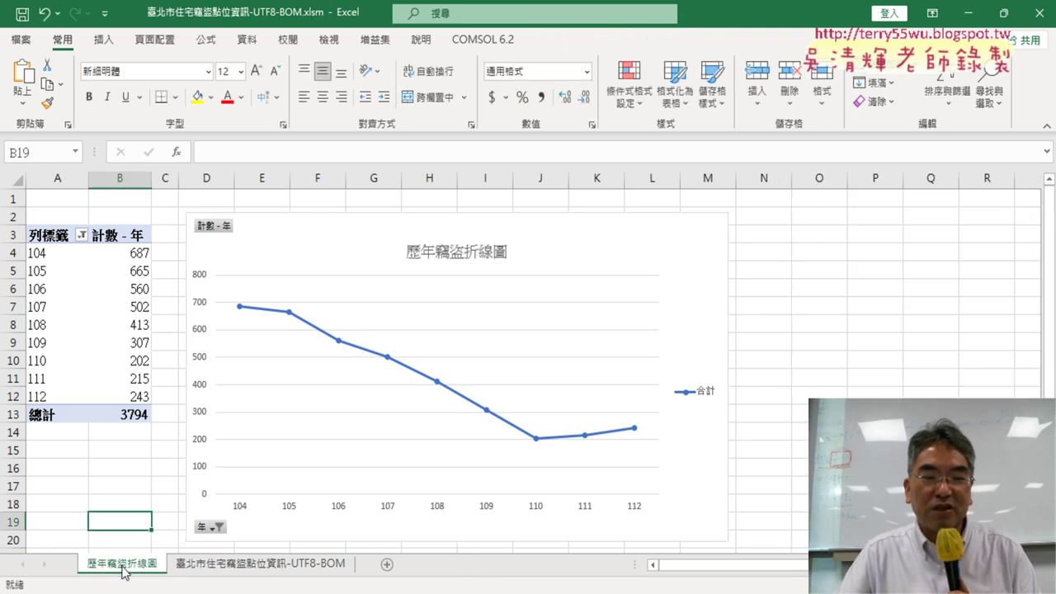
# Format the 歷年竊盜折線圖 chart title as bold, red, 18-point text
pyautogui.click(478, 261)
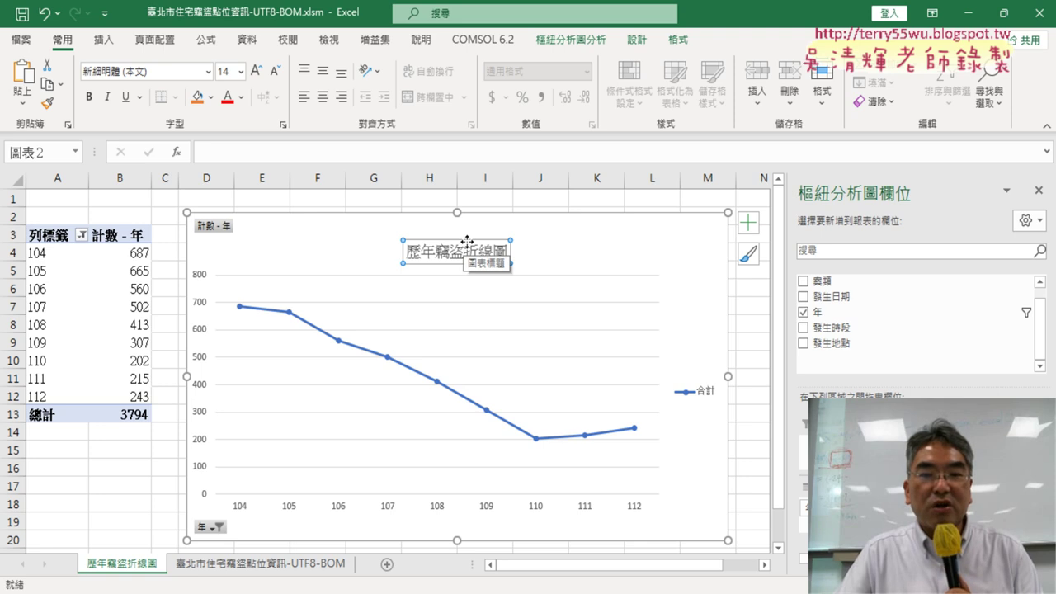
pyautogui.click(496, 252)
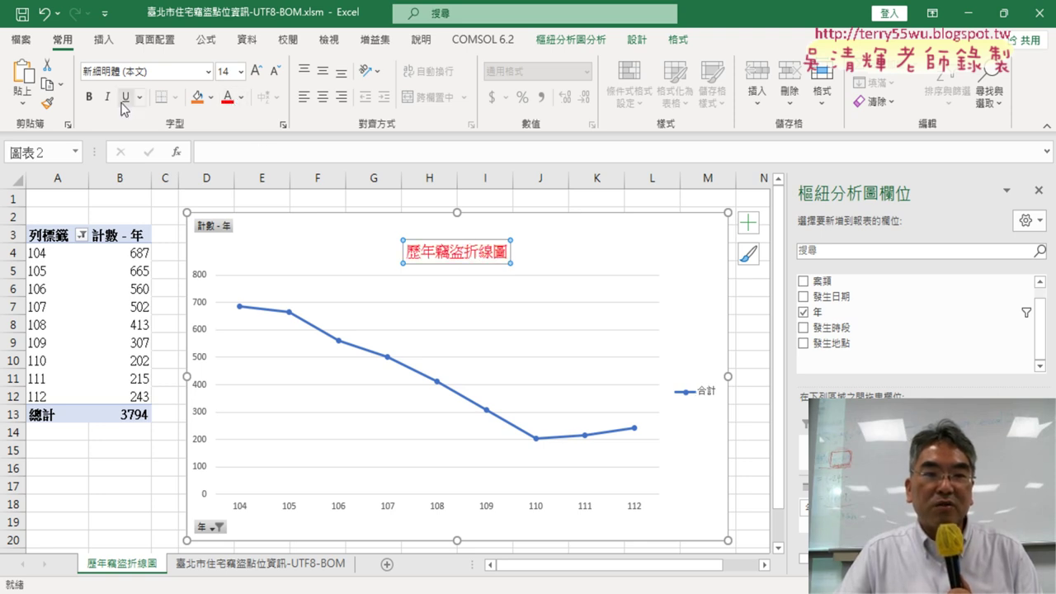
pyautogui.click(89, 96)
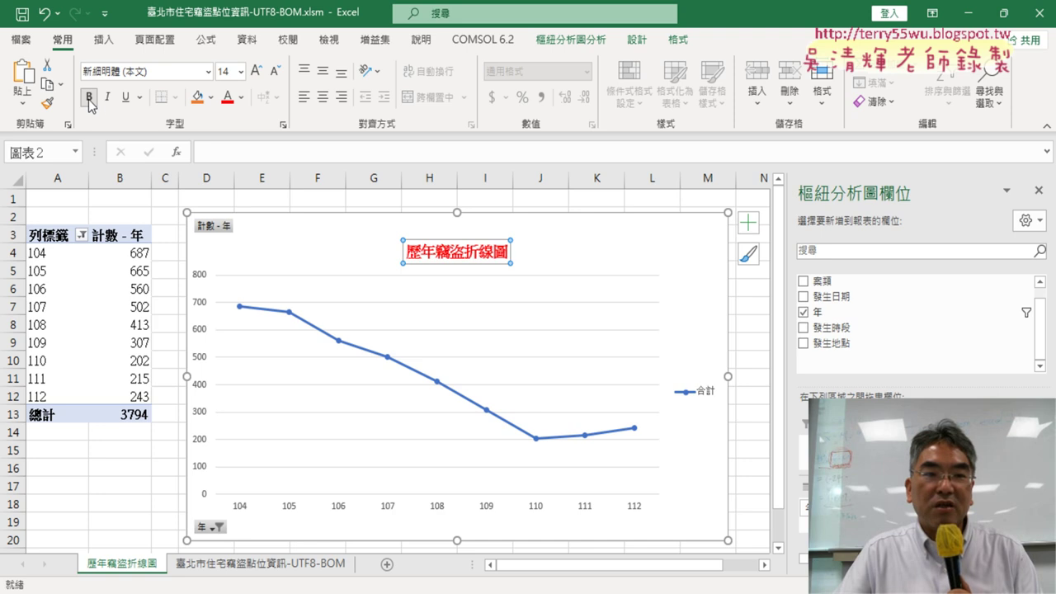
pyautogui.click(241, 71)
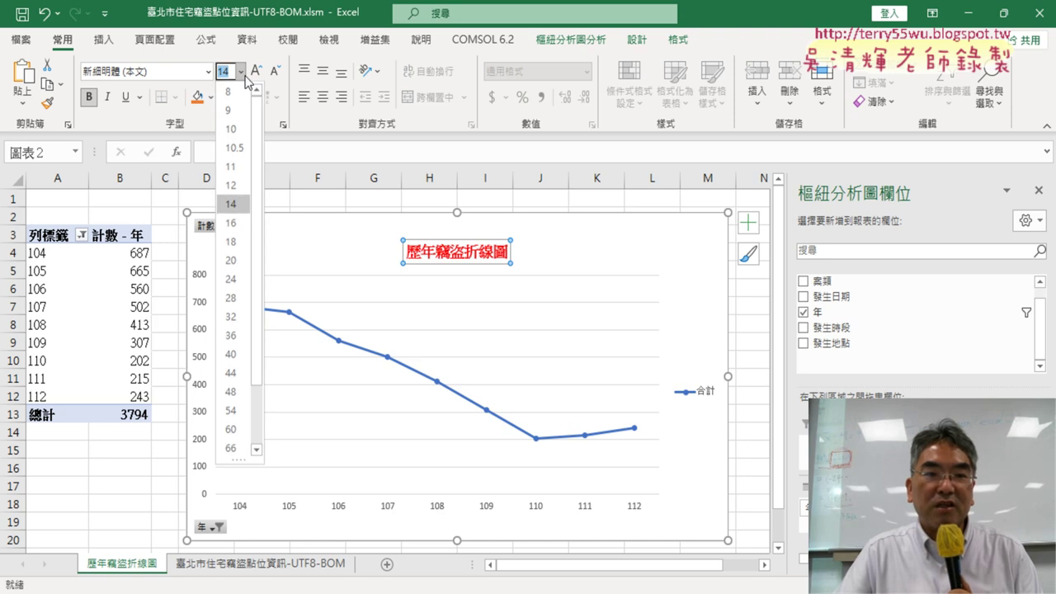
pyautogui.click(233, 241)
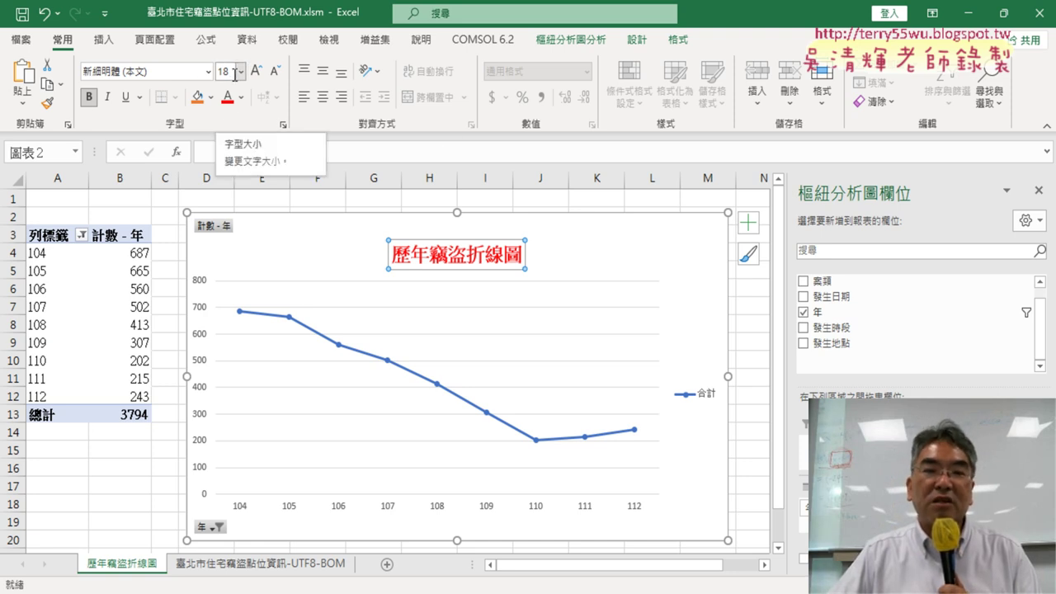
pyautogui.click(701, 400)
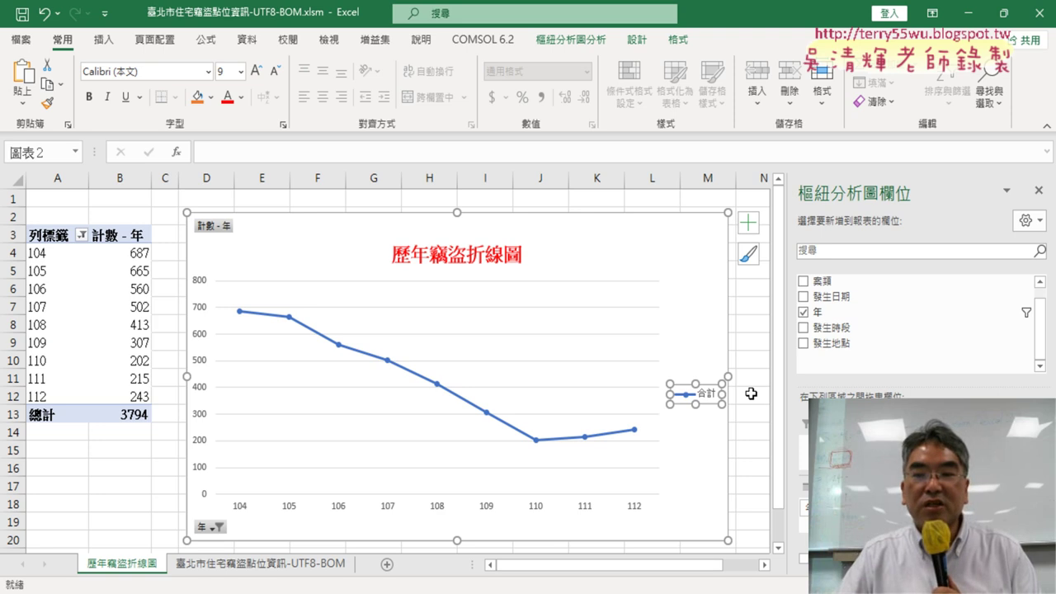
# Hide the 合計 legend by unticking Legend in Chart Elements
pyautogui.click(748, 223)
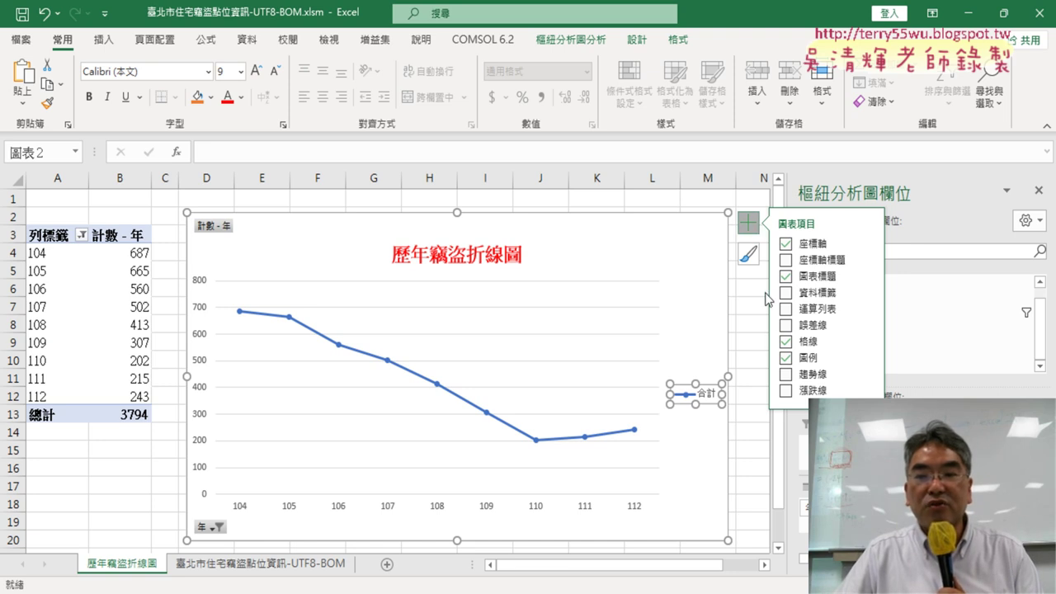
pyautogui.click(785, 357)
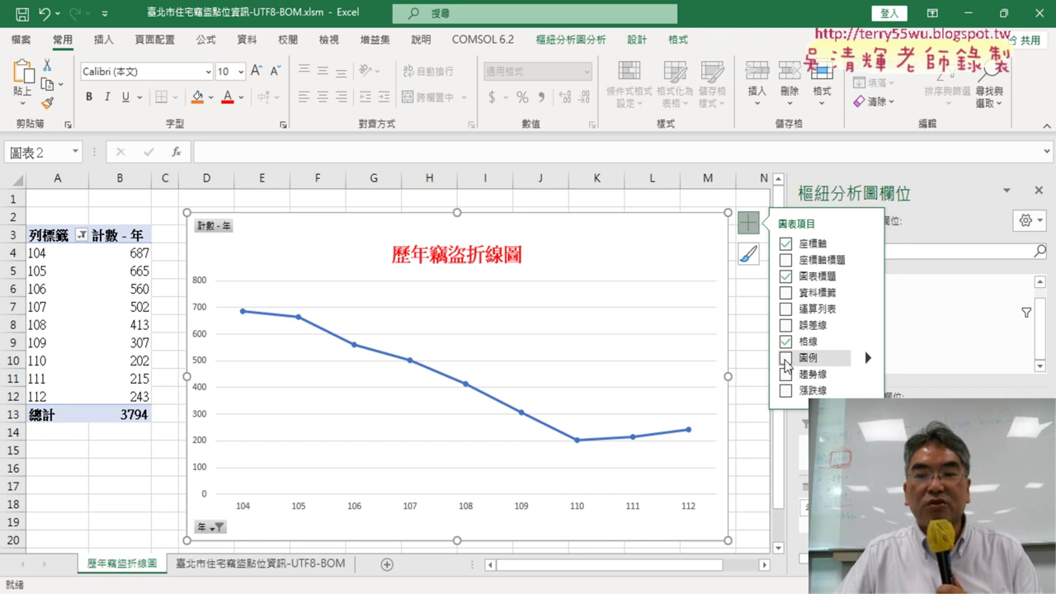
pyautogui.click(785, 358)
pyautogui.click(785, 359)
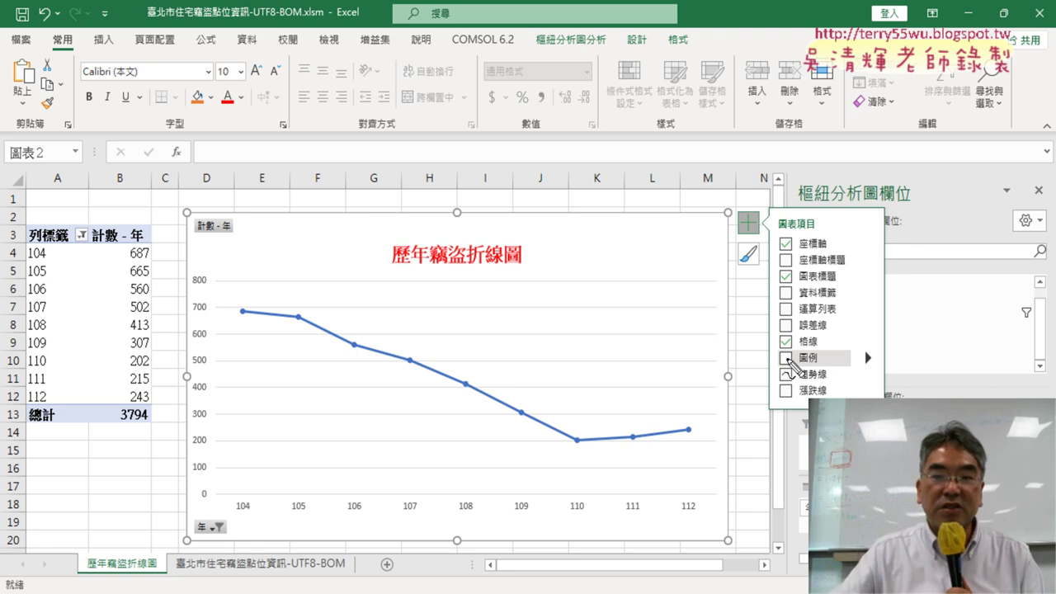
# Annotate the Chart Elements list, the year-104 point, its axis label and count in red ink
pyautogui.moveTo(767, 233); pyautogui.dragTo(766, 236)
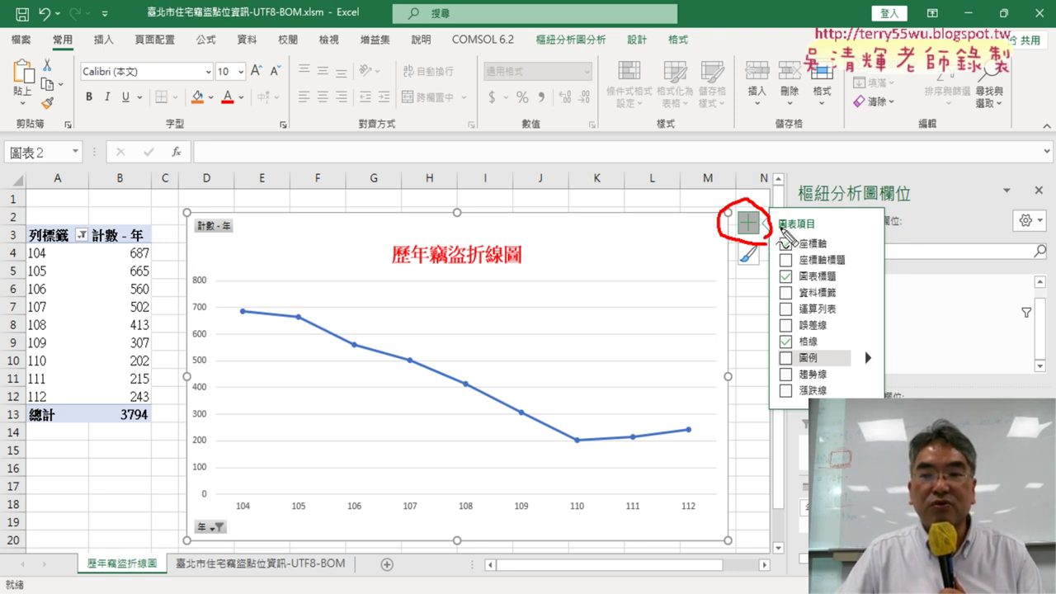
pyautogui.moveTo(780, 230); pyautogui.dragTo(824, 229)
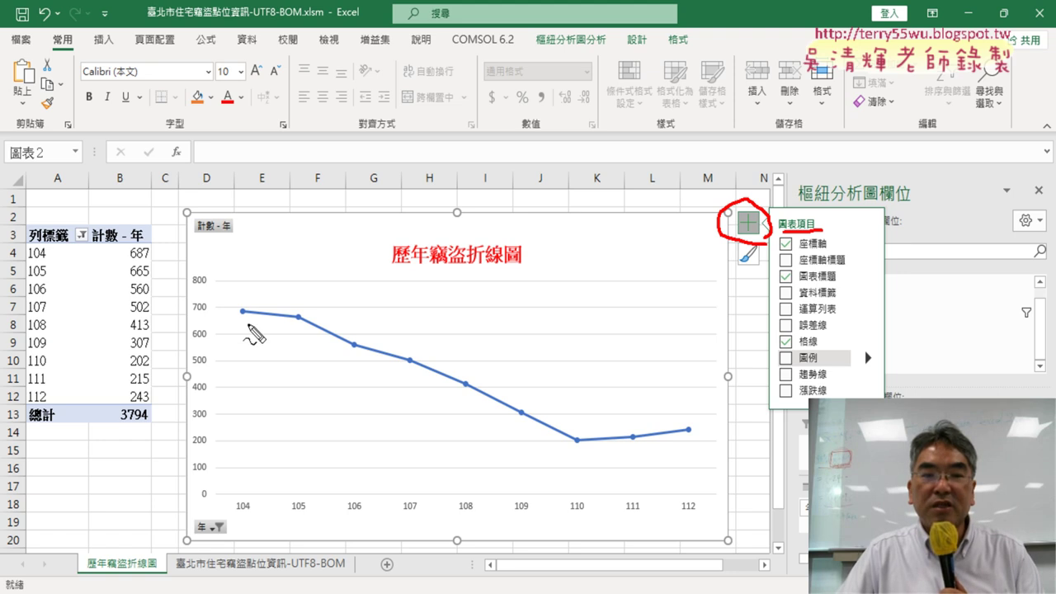
pyautogui.moveTo(246, 323)
pyautogui.mouseDown()
pyautogui.moveTo(249, 302)
pyautogui.moveTo(257, 318)
pyautogui.mouseUp()
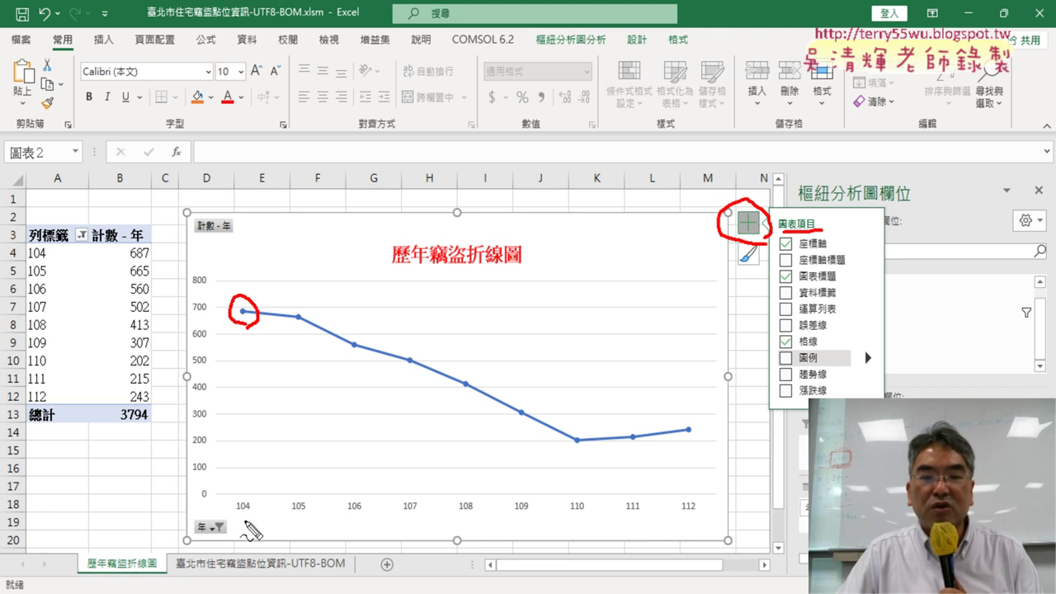
pyautogui.moveTo(249, 492); pyautogui.dragTo(262, 507)
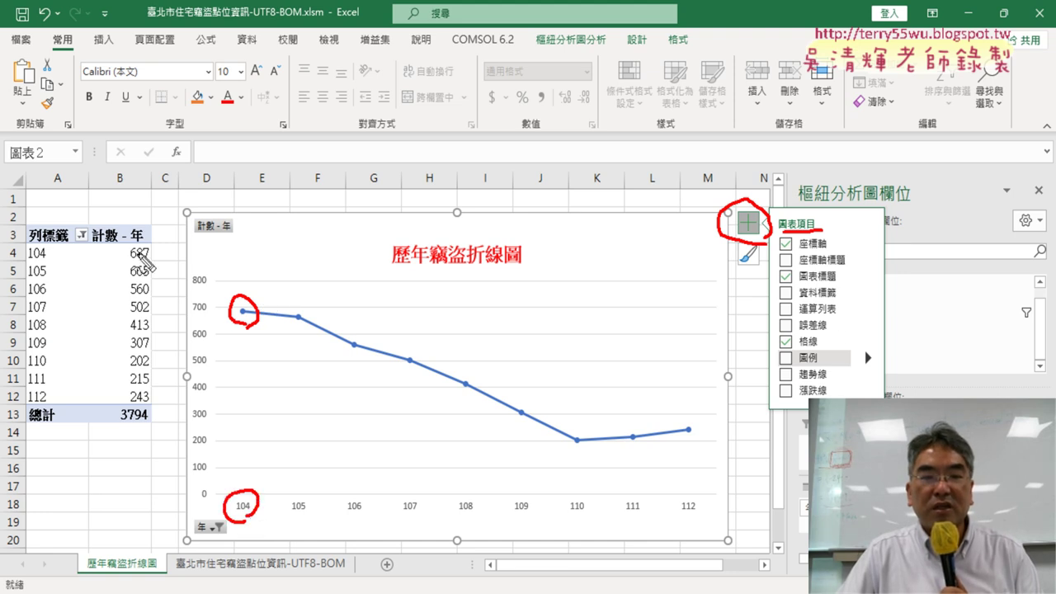
pyautogui.moveTo(146, 264); pyautogui.dragTo(132, 264)
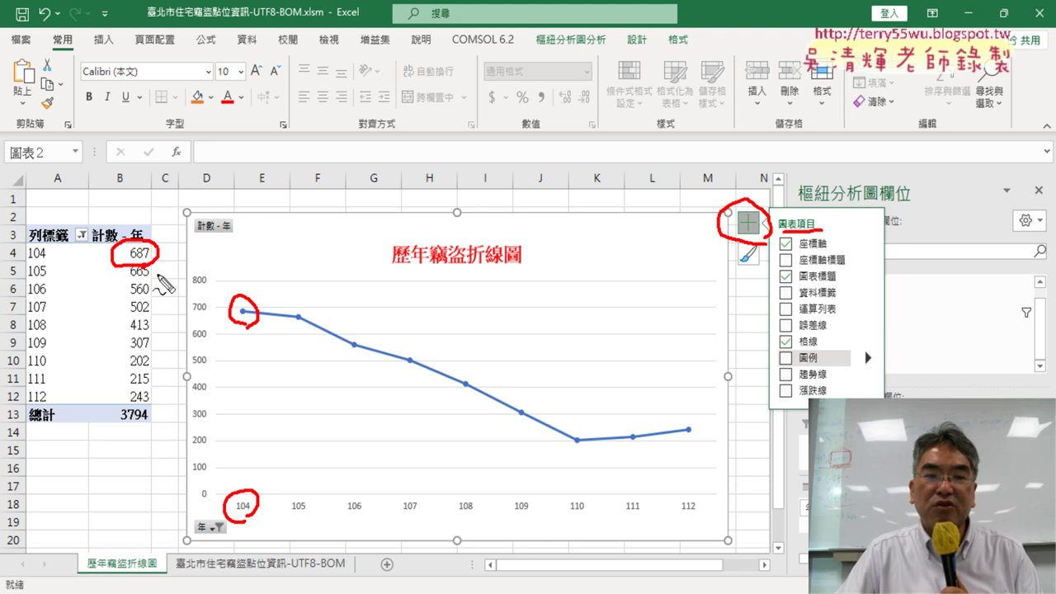
pyautogui.moveTo(202, 309); pyautogui.dragTo(277, 307)
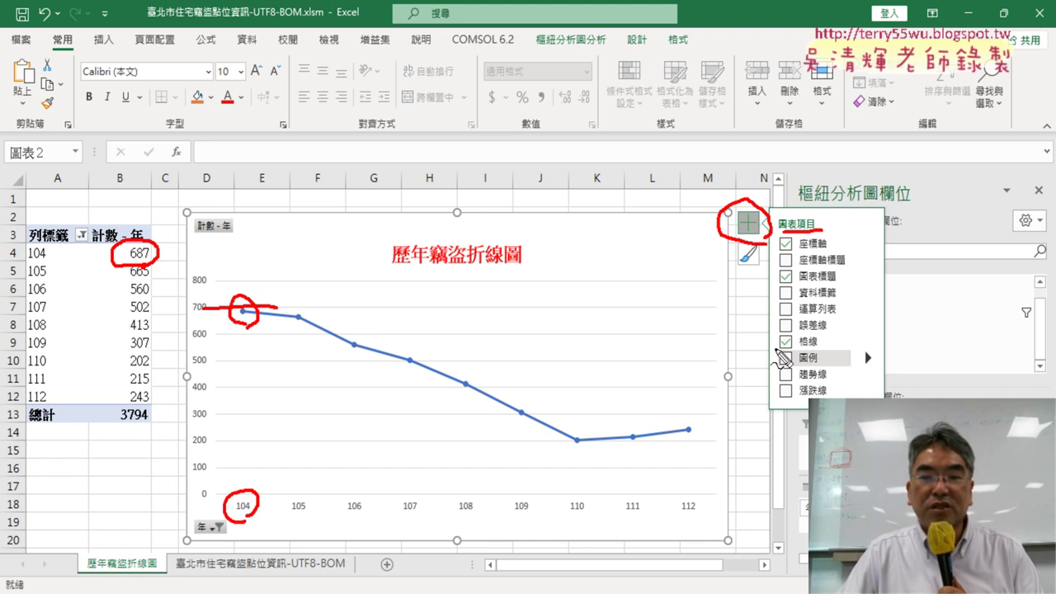
pyautogui.moveTo(783, 291); pyautogui.dragTo(812, 286)
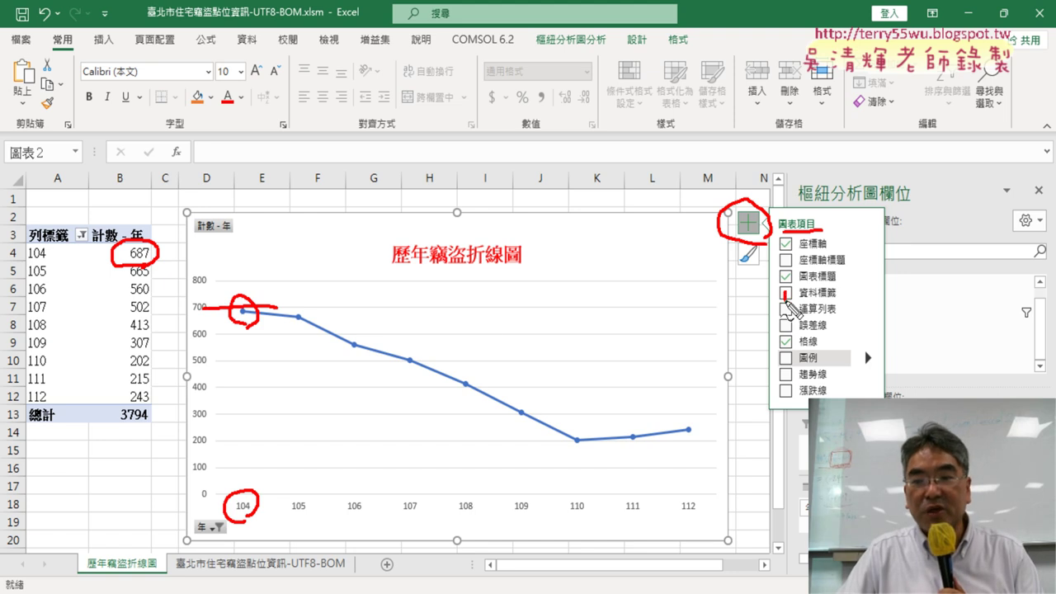
# Turn on data labels showing yearly counts, marking the labels and the 687 count in red ink
pyautogui.press('Escape')
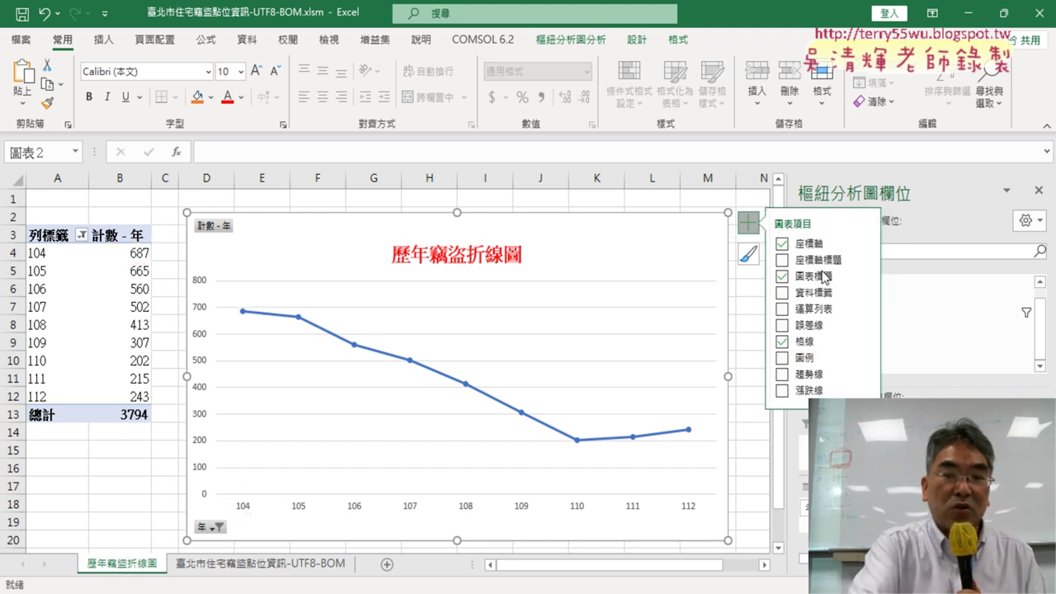
pyautogui.click(786, 293)
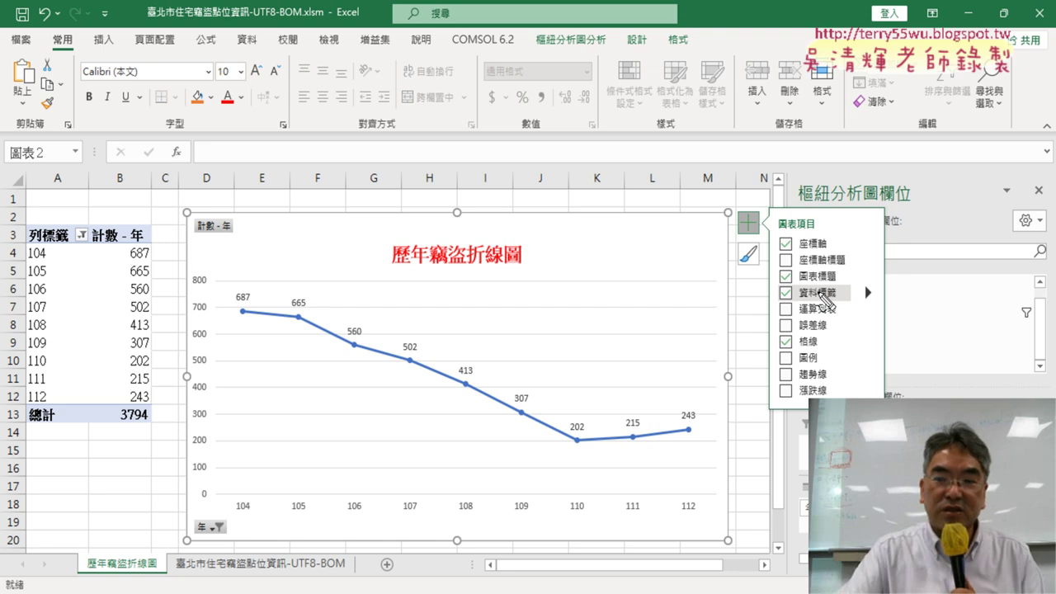
pyautogui.hotkey('ctrl', '2')
pyautogui.moveTo(839, 300)
pyautogui.mouseDown()
pyautogui.moveTo(774, 302)
pyautogui.moveTo(871, 294)
pyautogui.mouseUp()
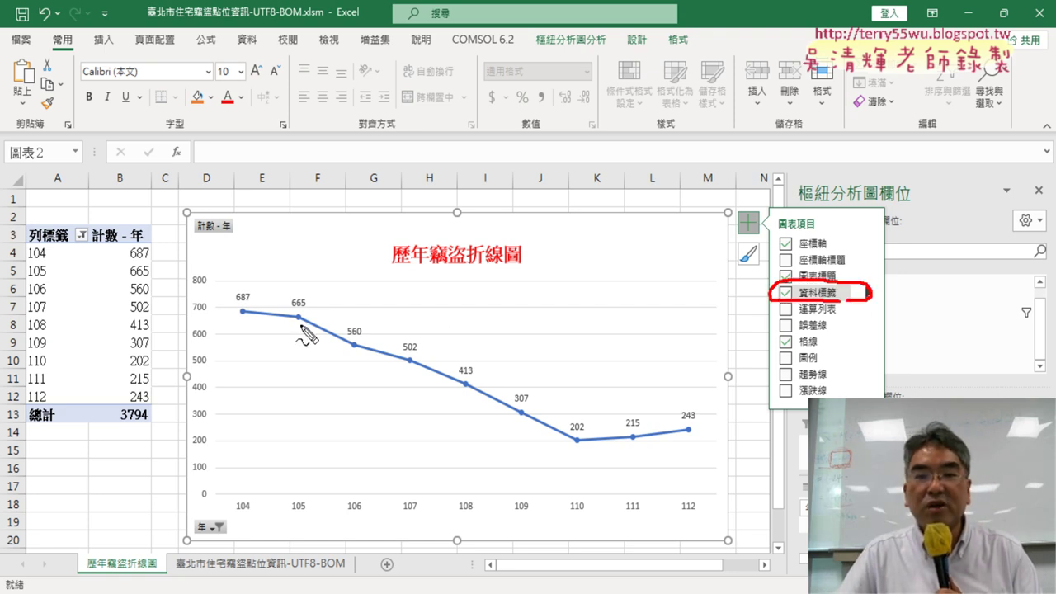
pyautogui.moveTo(152, 260)
pyautogui.mouseDown()
pyautogui.moveTo(129, 261)
pyautogui.moveTo(237, 273)
pyautogui.moveTo(248, 287)
pyautogui.moveTo(254, 260)
pyautogui.mouseUp()
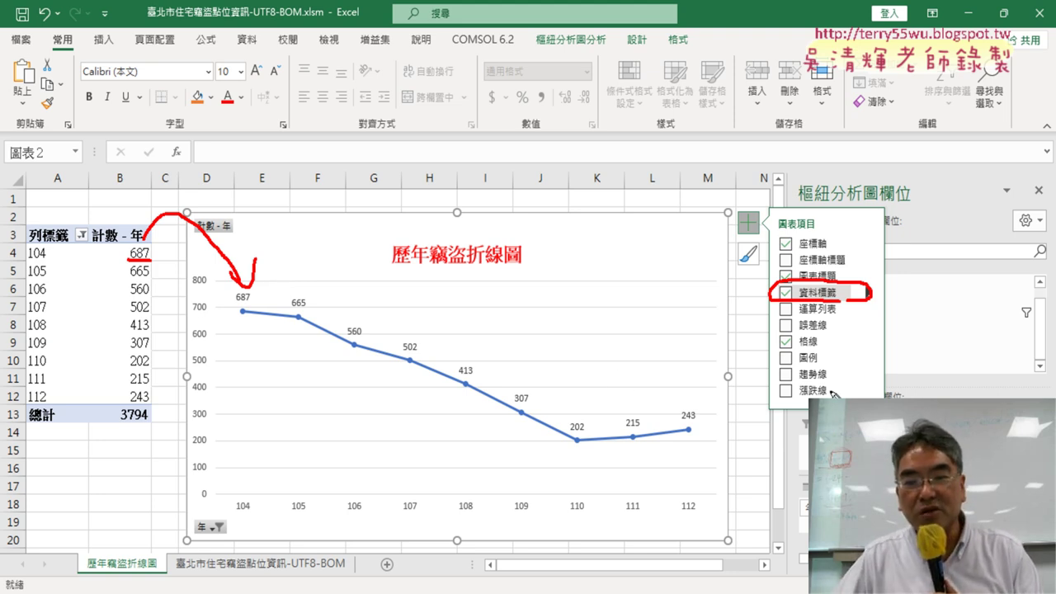
pyautogui.moveTo(823, 381)
pyautogui.mouseDown()
pyautogui.moveTo(773, 369)
pyautogui.moveTo(849, 373)
pyautogui.moveTo(834, 388)
pyautogui.mouseUp()
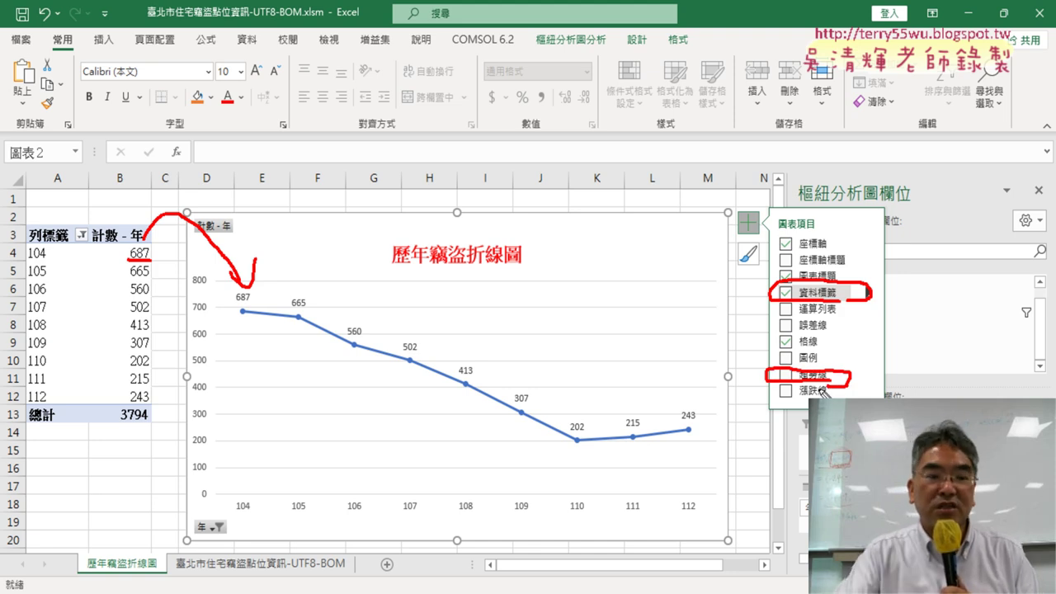
pyautogui.press('Escape')
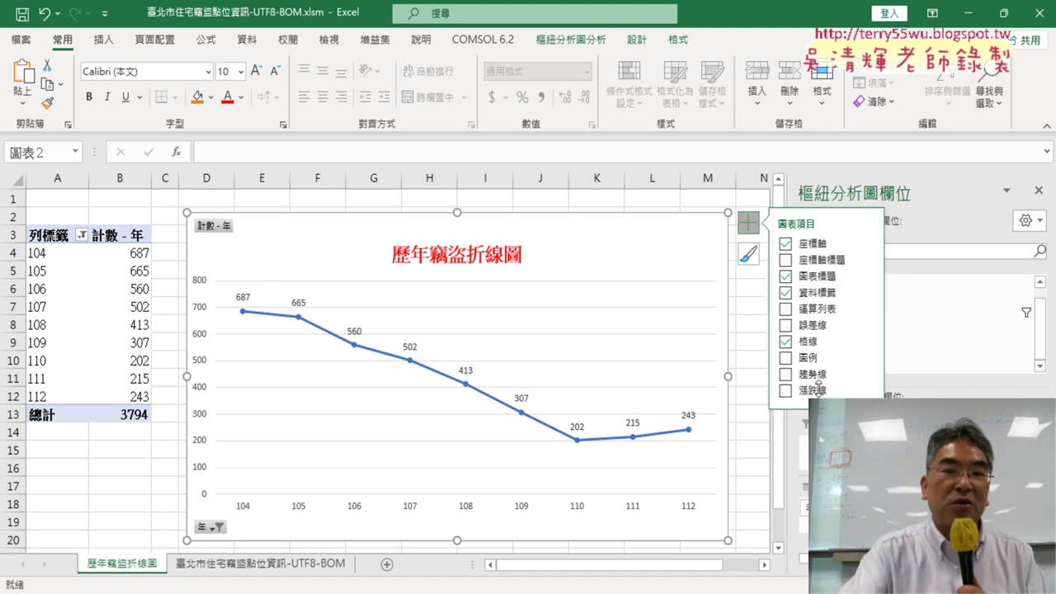
pyautogui.click(785, 376)
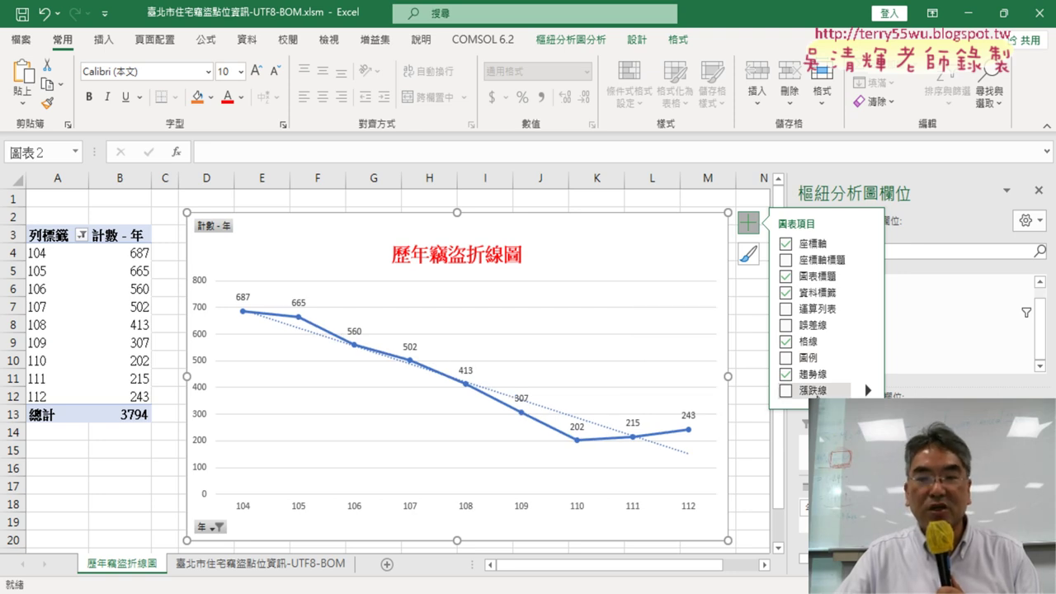
pyautogui.click(786, 376)
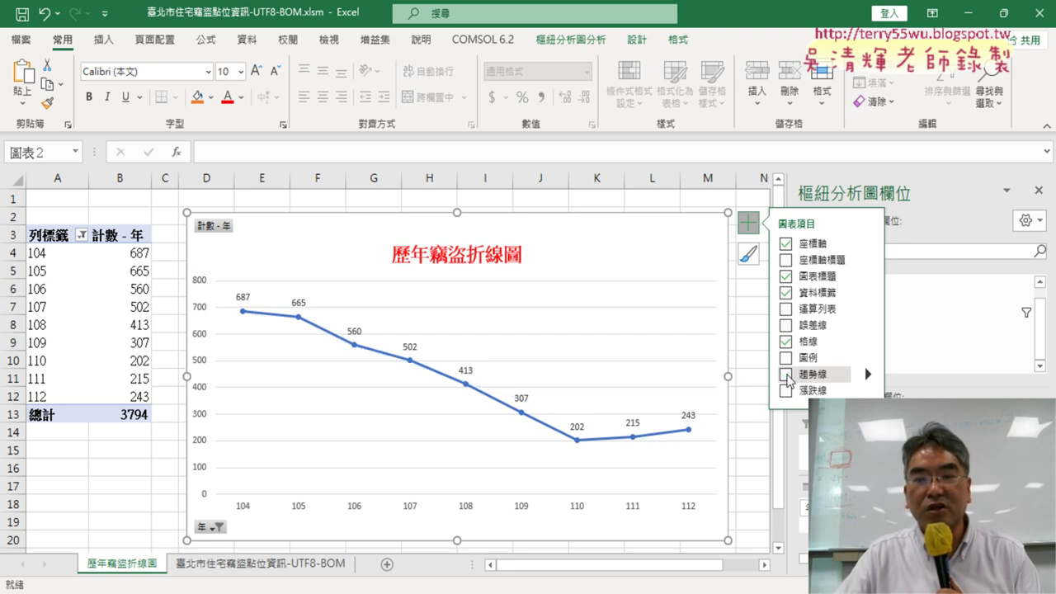
# Remove the line chart's data labels and go to cell F2 on the burglary data sheet
pyautogui.click(784, 293)
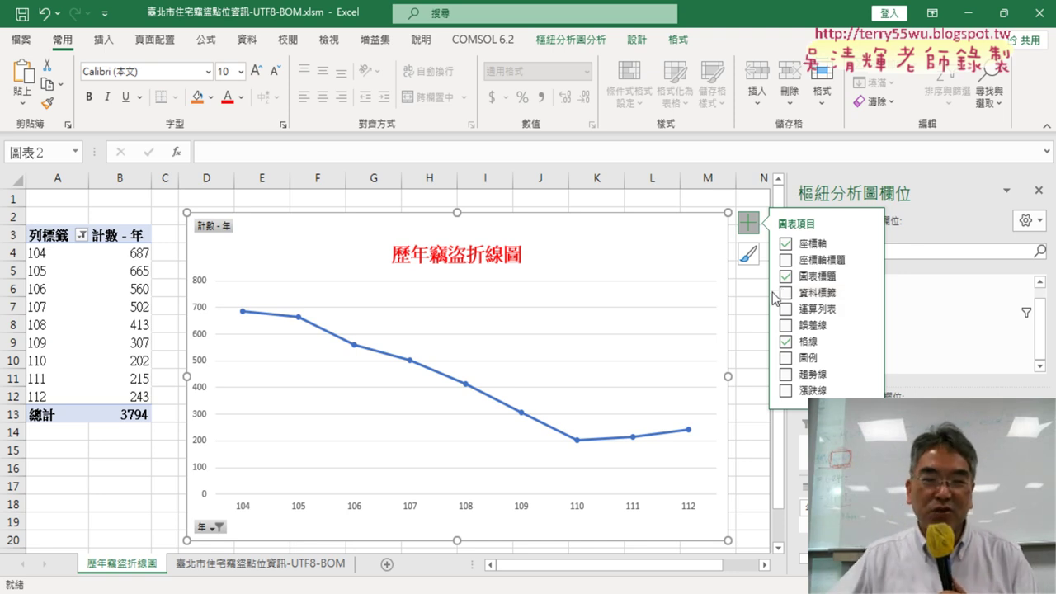
pyautogui.click(281, 564)
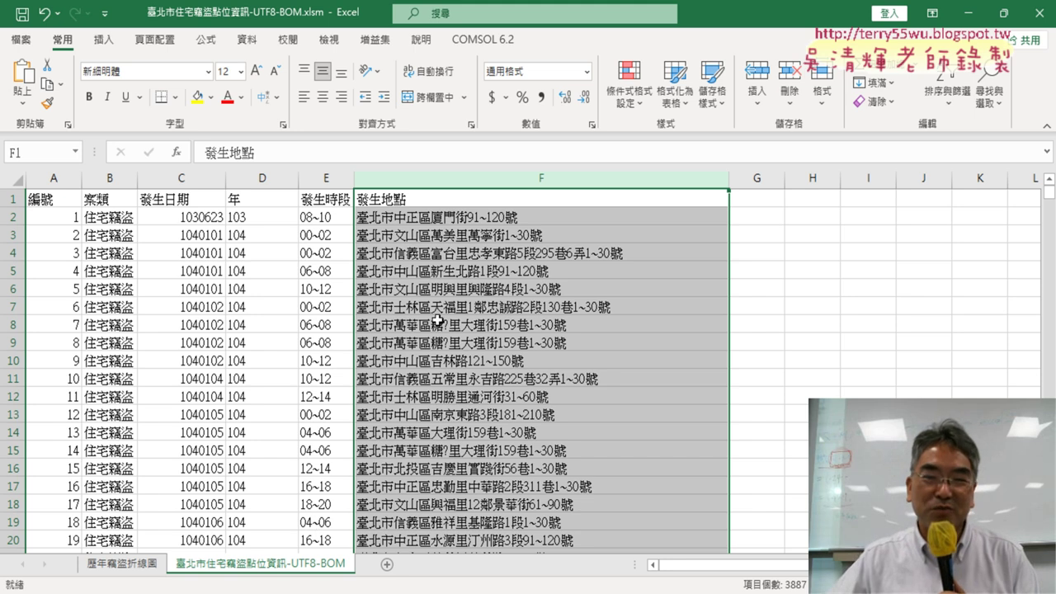
pyautogui.click(505, 220)
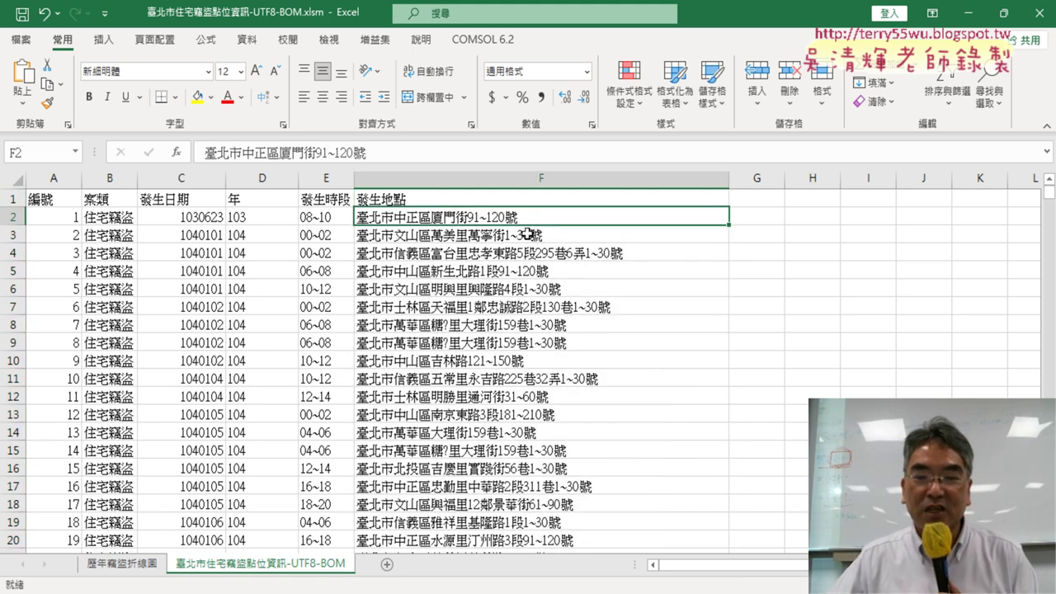
# Highlight 區 in question 2 of the Google Docs notes in yellow, then return to Excel
pyautogui.click(377, 536)
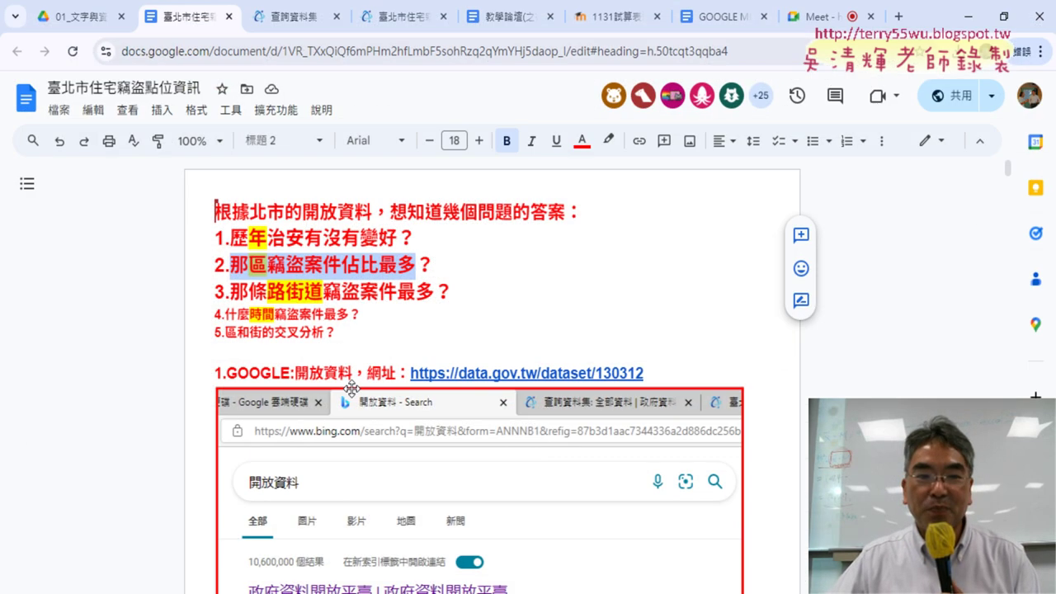
pyautogui.moveTo(230, 265); pyautogui.dragTo(378, 265)
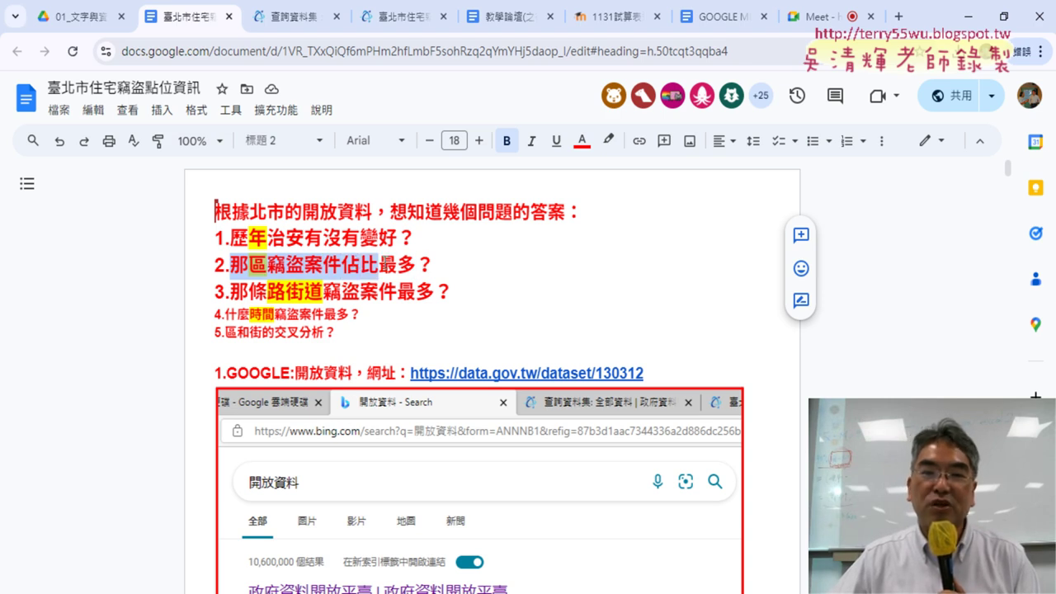
pyautogui.click(378, 264)
pyautogui.moveTo(269, 265); pyautogui.dragTo(249, 264)
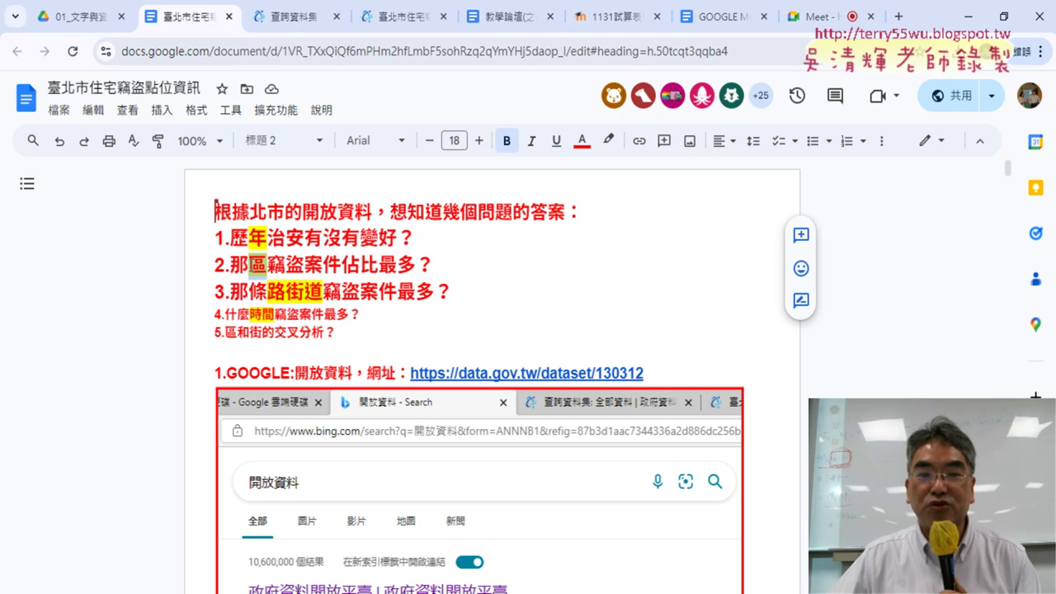
pyautogui.moveTo(379, 265); pyautogui.dragTo(340, 265)
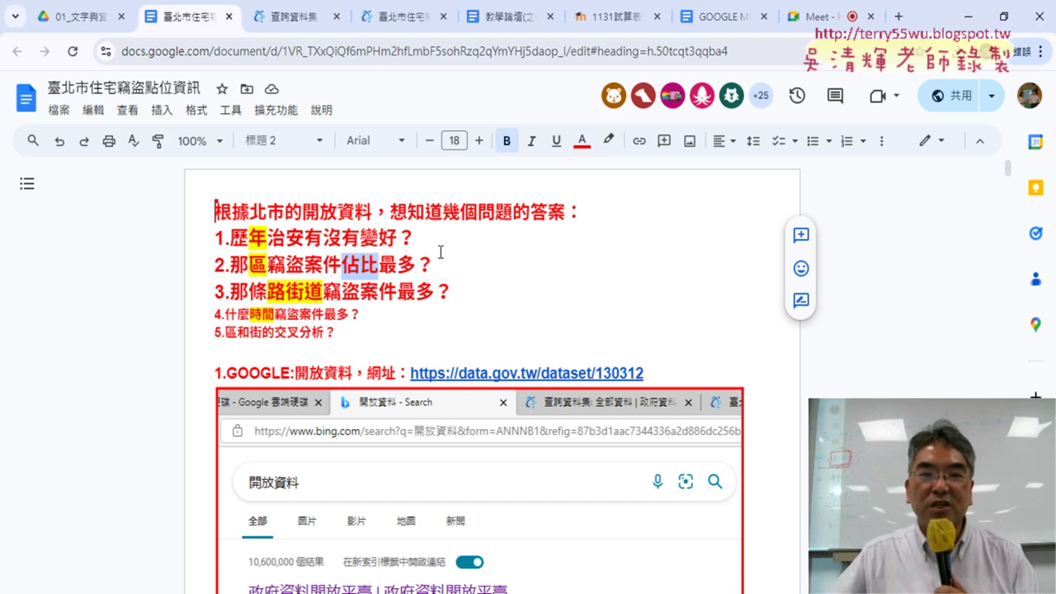
pyautogui.doubleClick(258, 266)
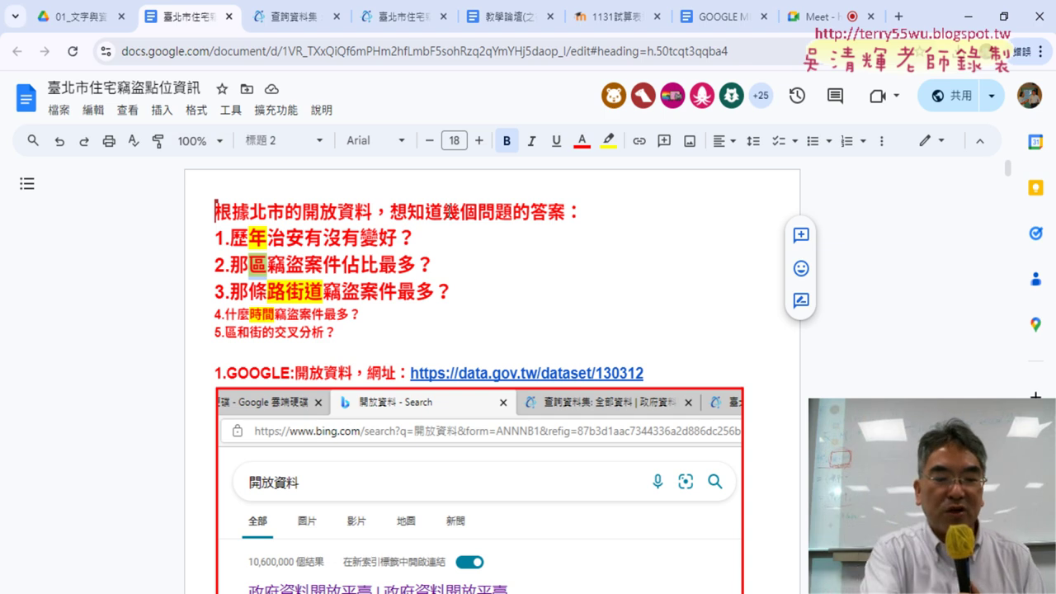
pyautogui.click(969, 16)
pyautogui.click(454, 181)
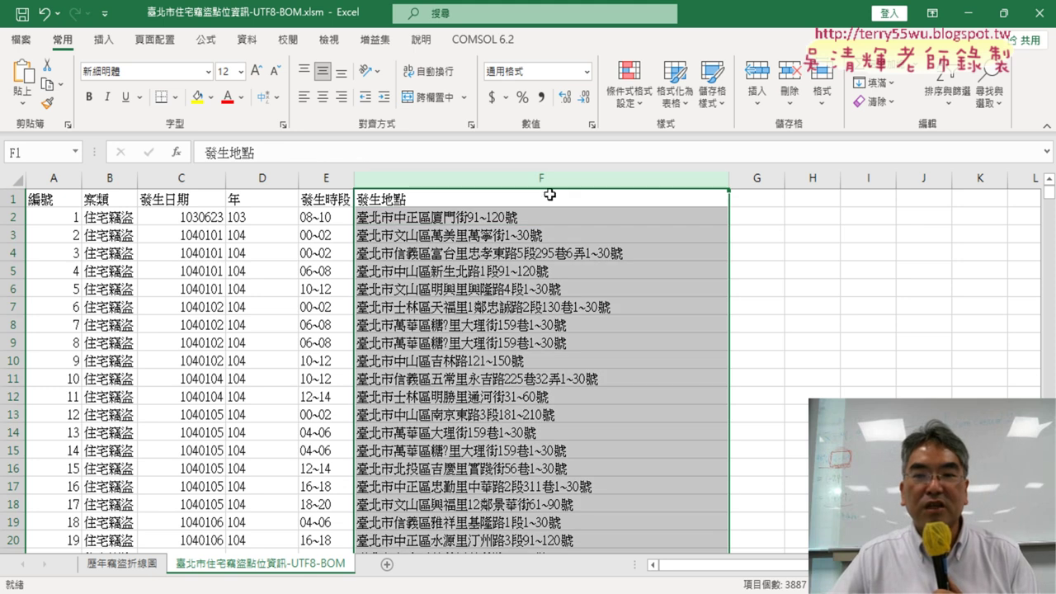
# Enter the header 區 in cell G1
pyautogui.click(763, 198)
pyautogui.write('區')
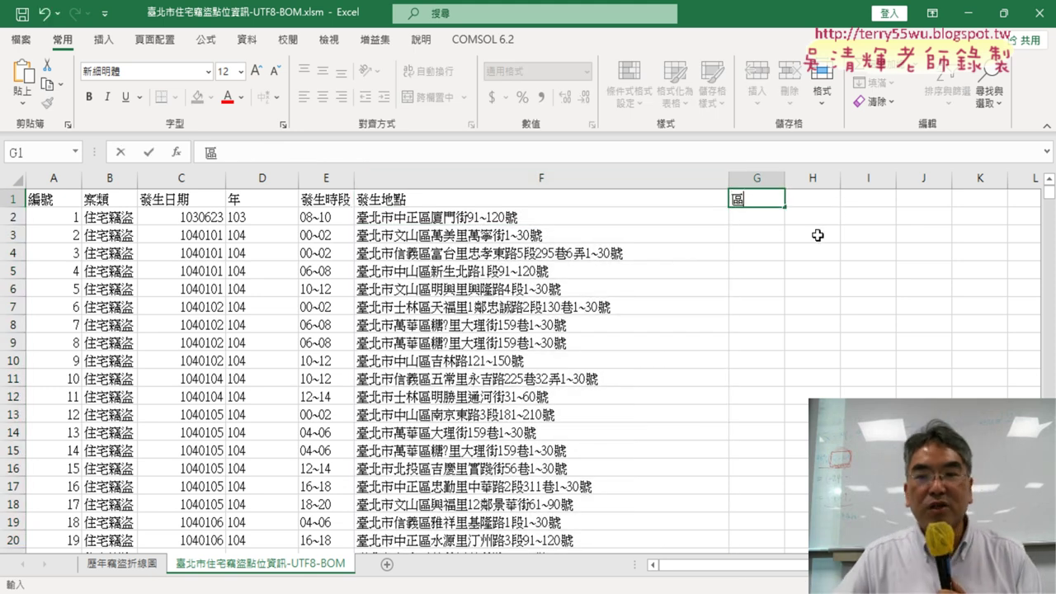
pyautogui.click(763, 198)
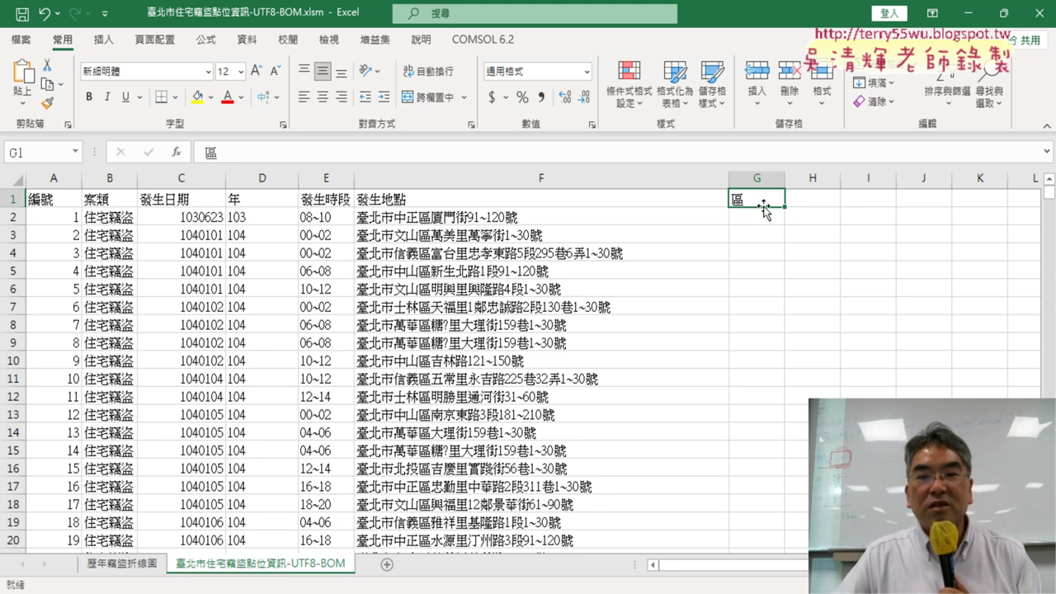
pyautogui.click(765, 216)
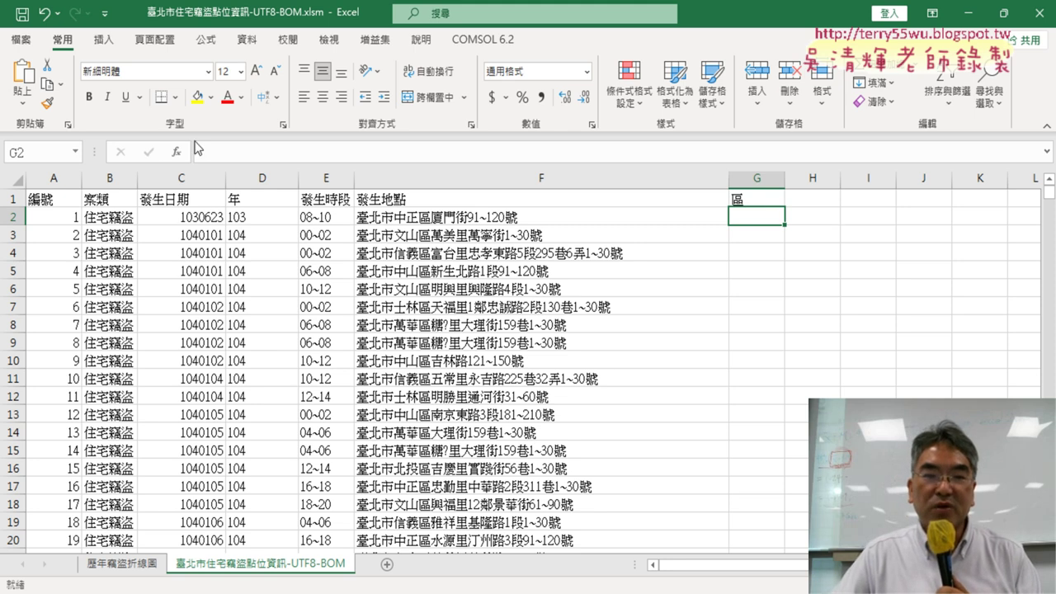
# Select the 發生地點 column F down to the last address row, then return to G2
pyautogui.click(415, 191)
pyautogui.hotkey('ctrl', 'shift', 'Down')
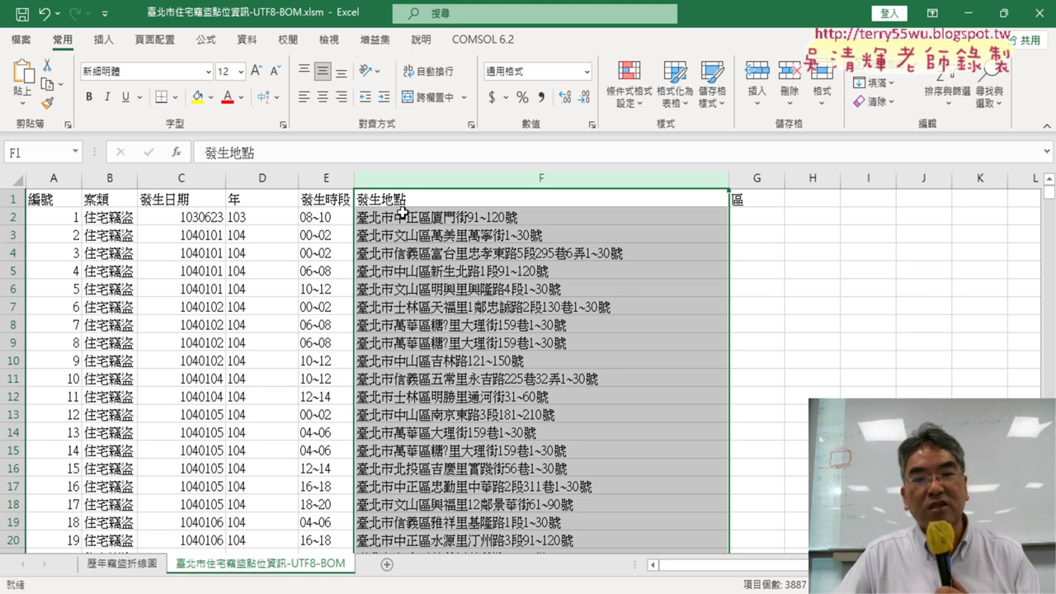
pyautogui.click(763, 216)
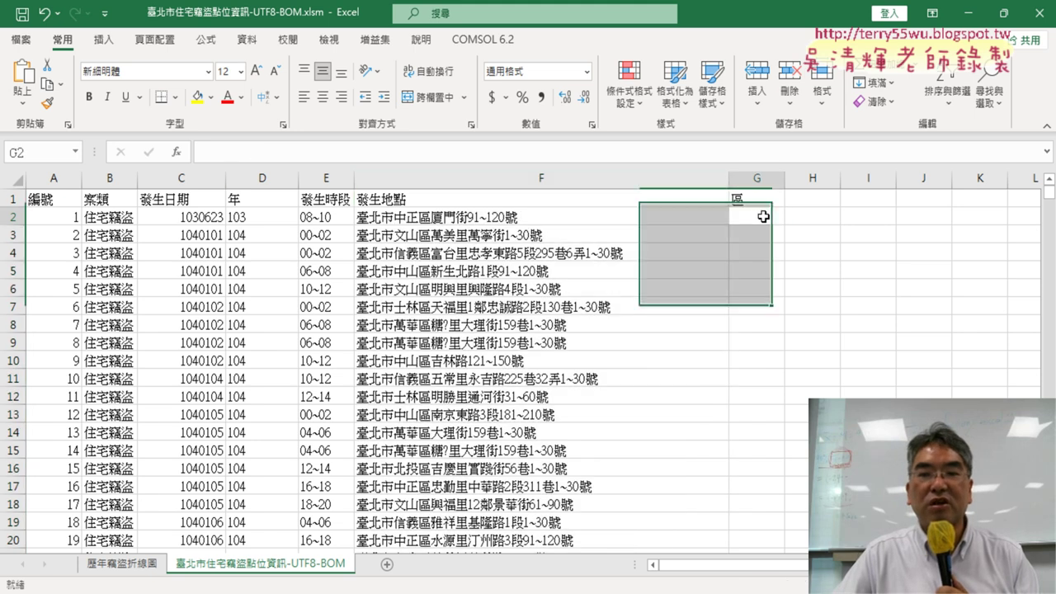
# Insert a function in G2, choosing MID from the Text category
pyautogui.click(175, 152)
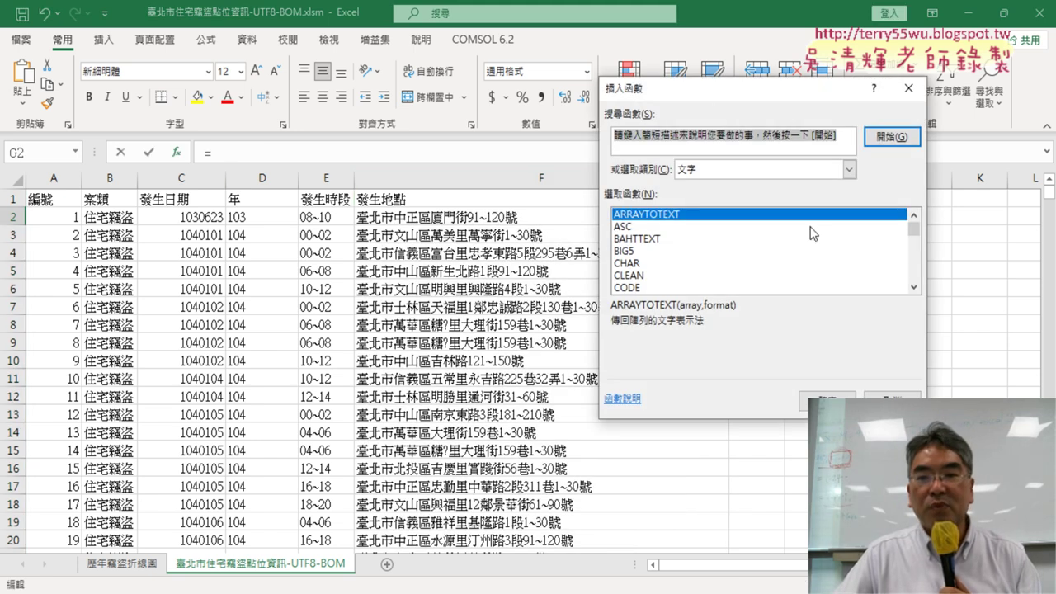
pyautogui.moveTo(701, 89); pyautogui.dragTo(292, 96)
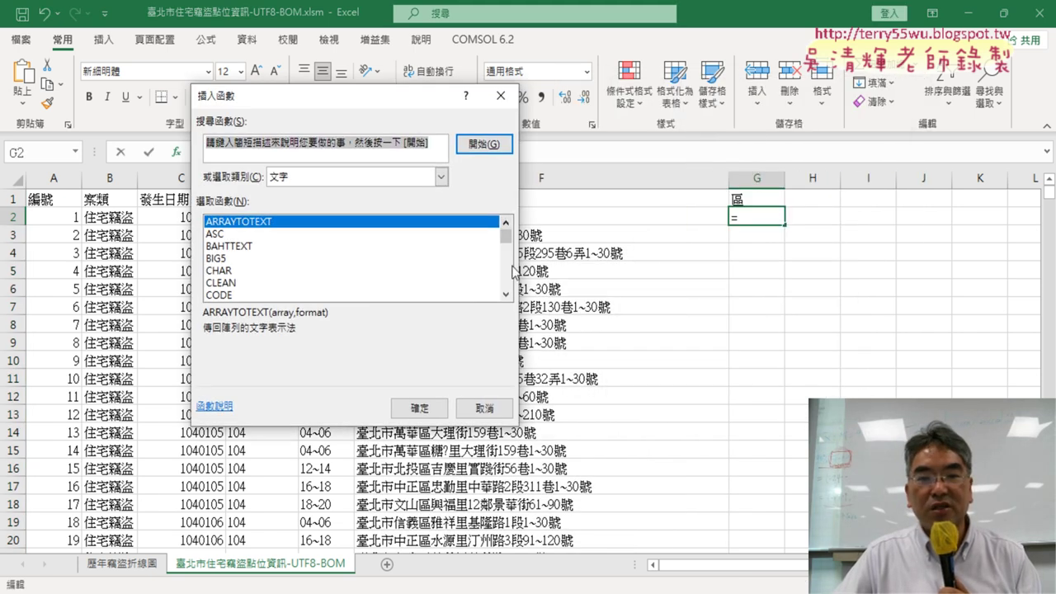
pyautogui.click(508, 294)
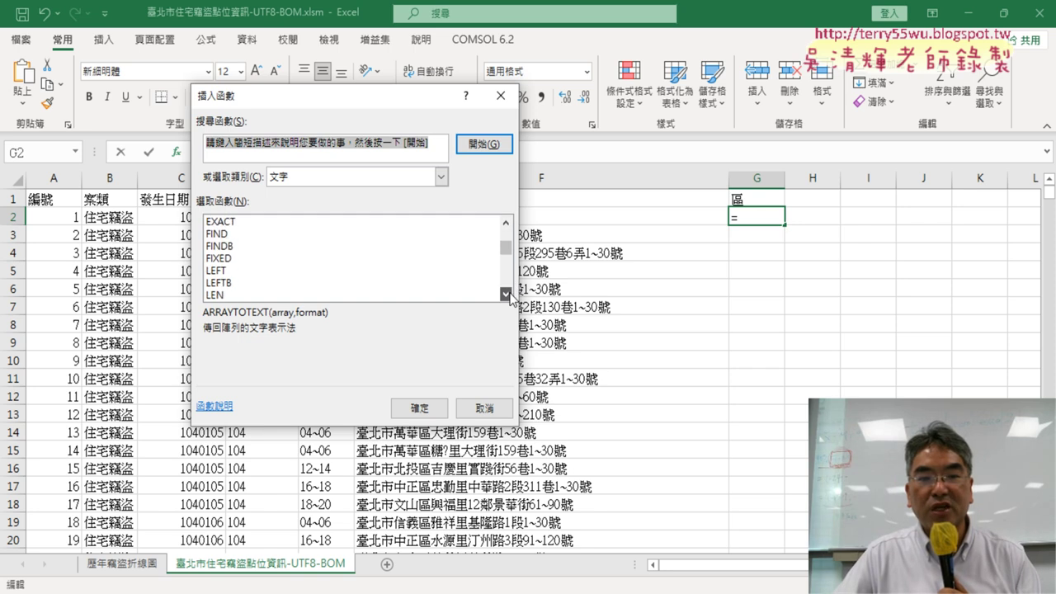
pyautogui.click(505, 293)
pyautogui.click(506, 294)
pyautogui.click(506, 294)
pyautogui.click(505, 294)
pyautogui.click(506, 293)
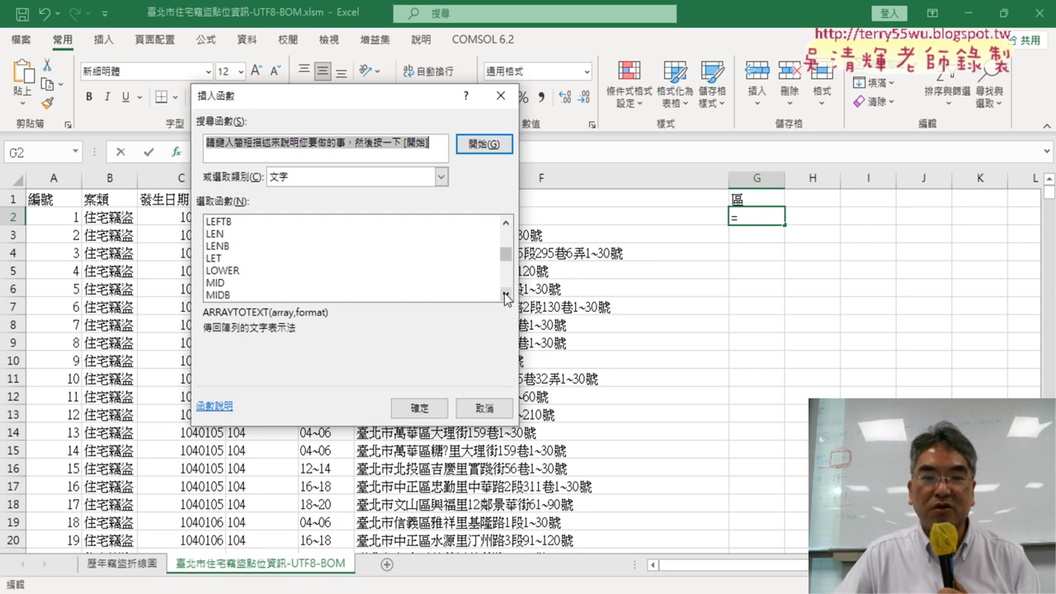
pyautogui.click(505, 293)
pyautogui.doubleClick(219, 270)
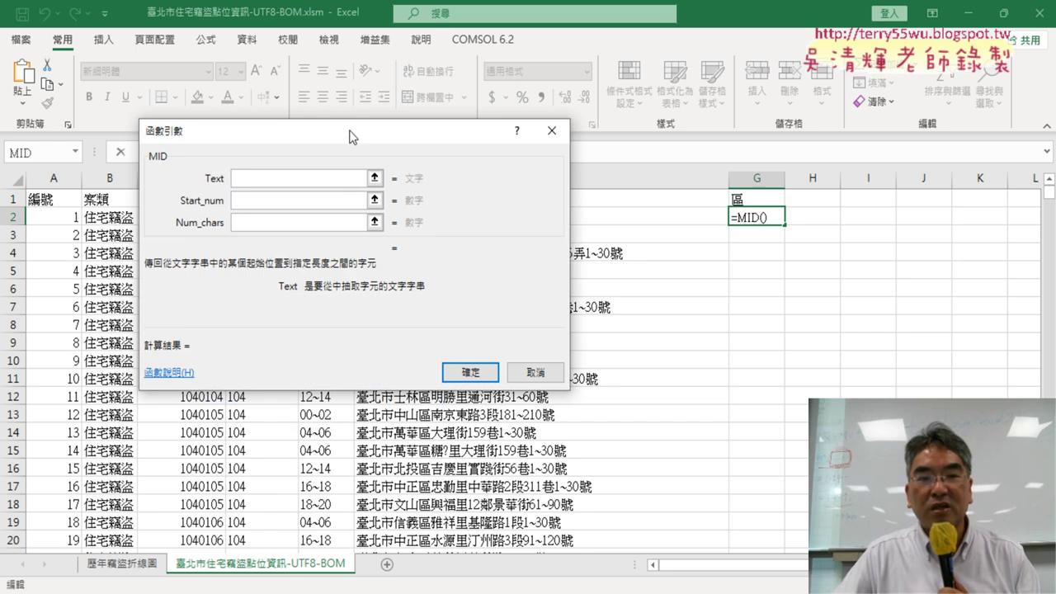
# Set MID arguments F2, 4, 3 and fill =MID(F2,4,3) down column G
pyautogui.moveTo(349, 136); pyautogui.dragTo(453, 274)
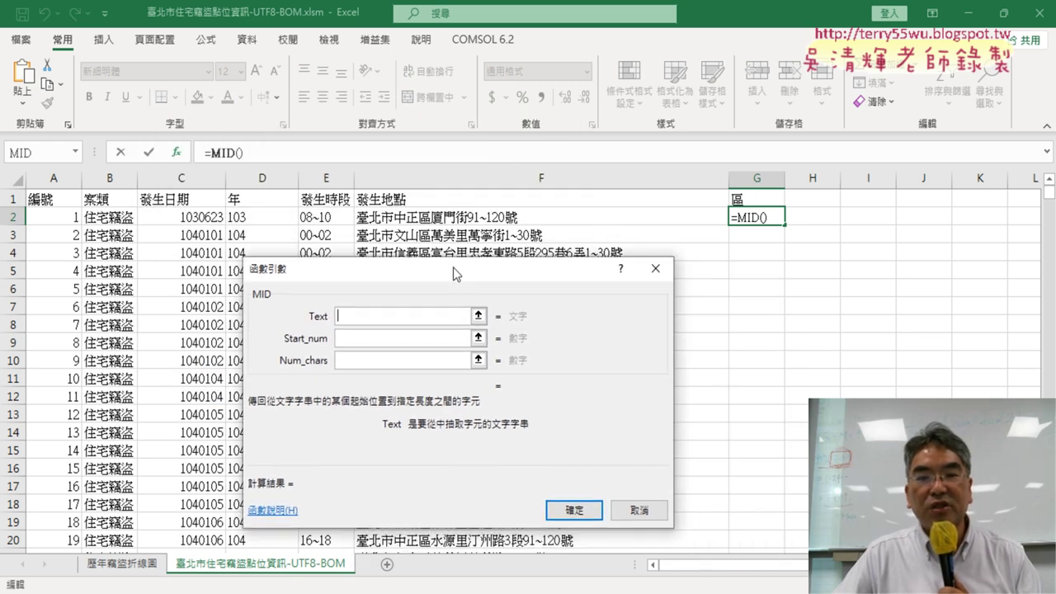
pyautogui.click(467, 216)
pyautogui.click(353, 336)
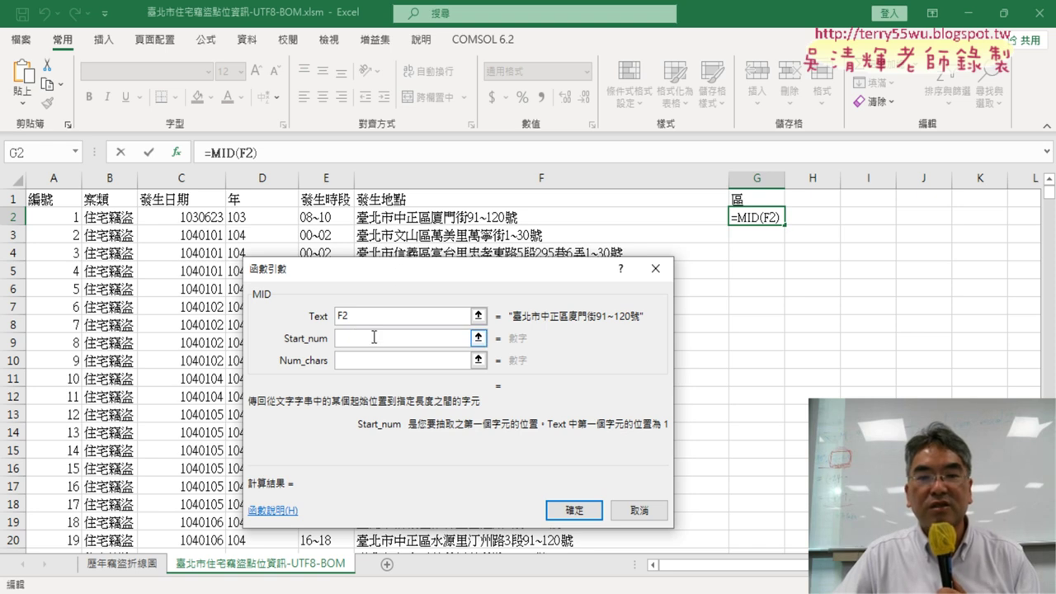
pyautogui.write('4')
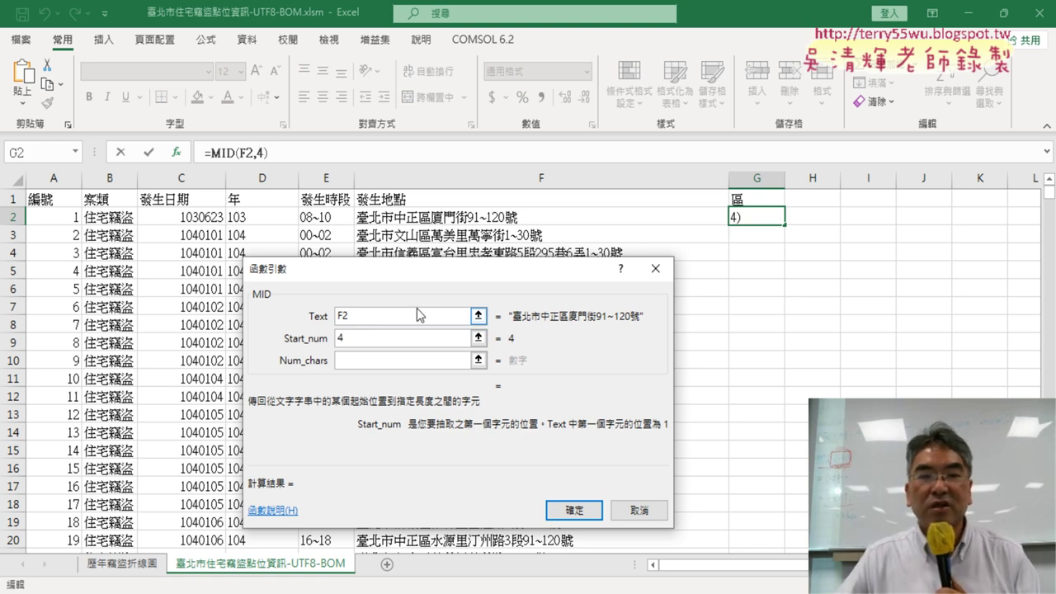
pyautogui.click(352, 363)
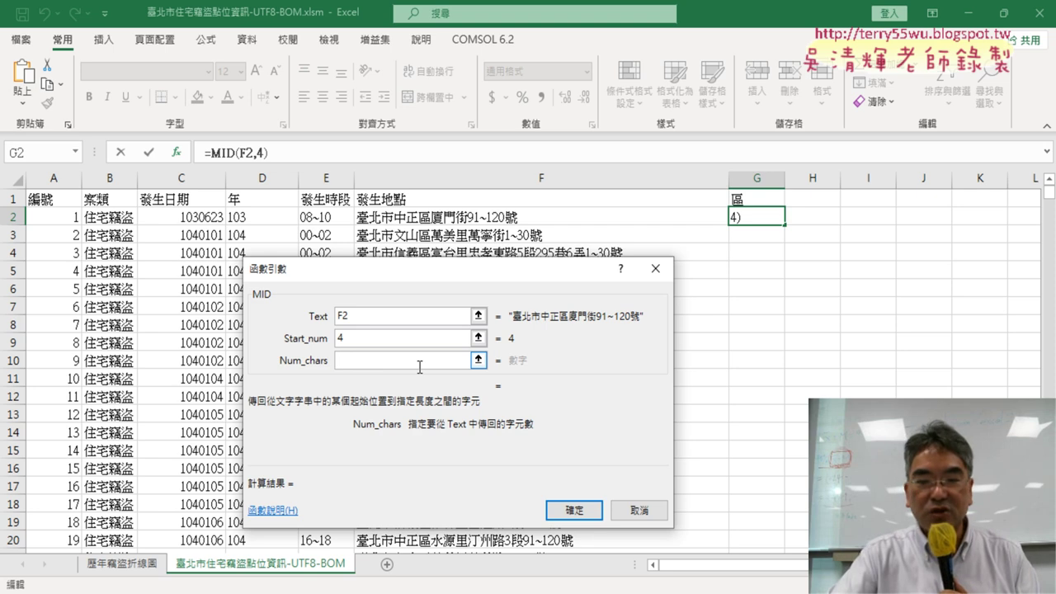
pyautogui.write('3')
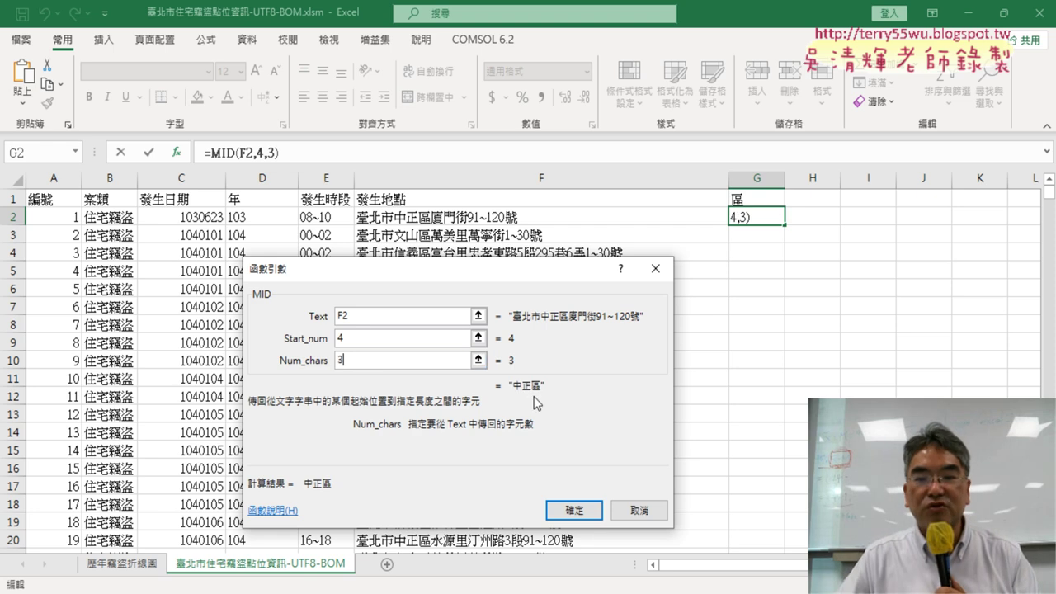
pyautogui.click(574, 510)
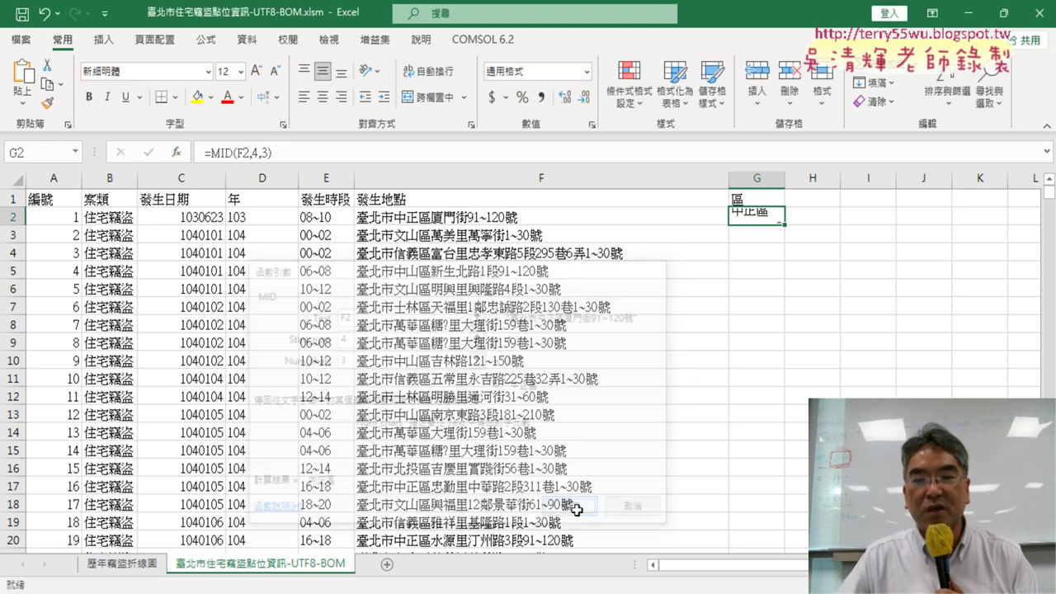
pyautogui.doubleClick(785, 223)
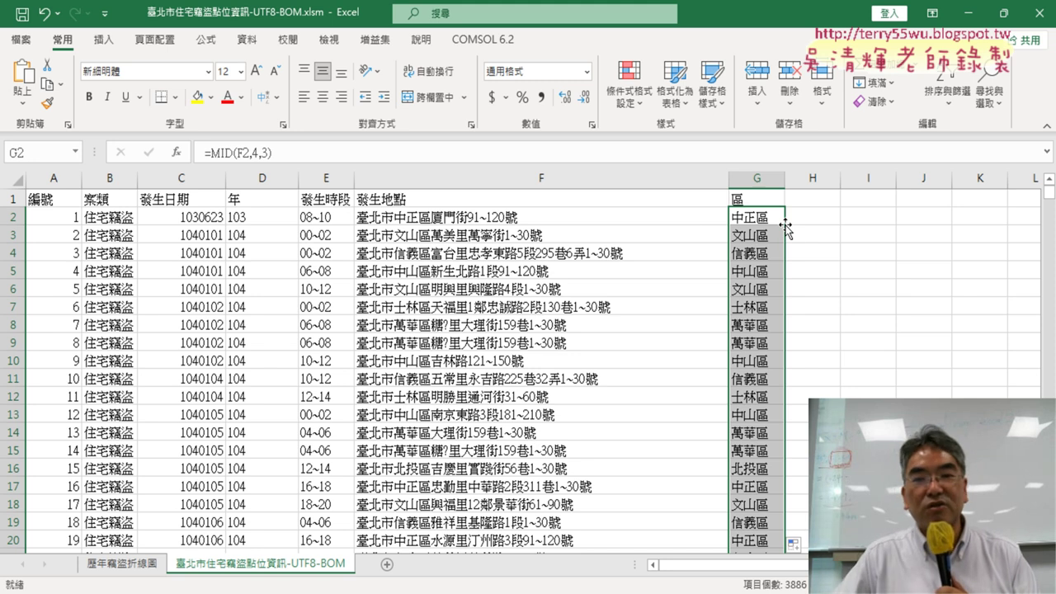
# Insert a PivotTable from range $A$1:$G$3887 onto a new worksheet 工作表2
pyautogui.click(338, 307)
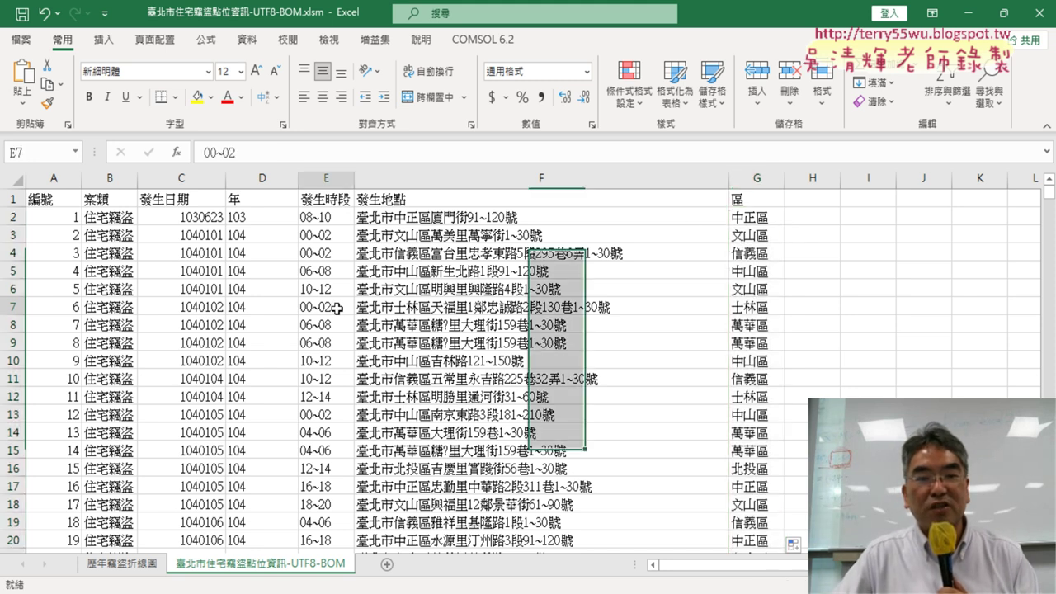
pyautogui.click(117, 41)
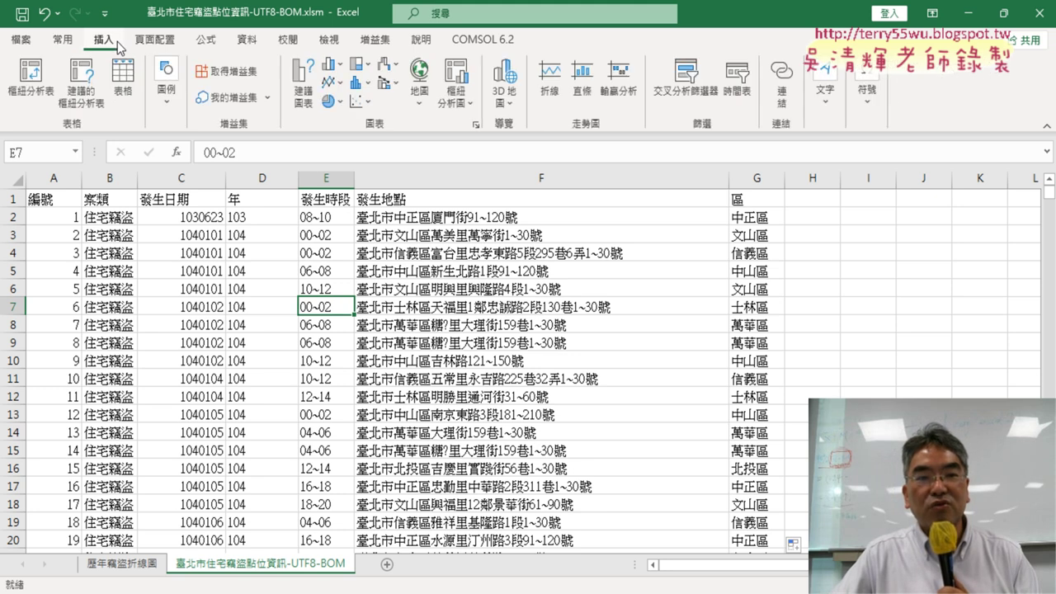
pyautogui.click(25, 82)
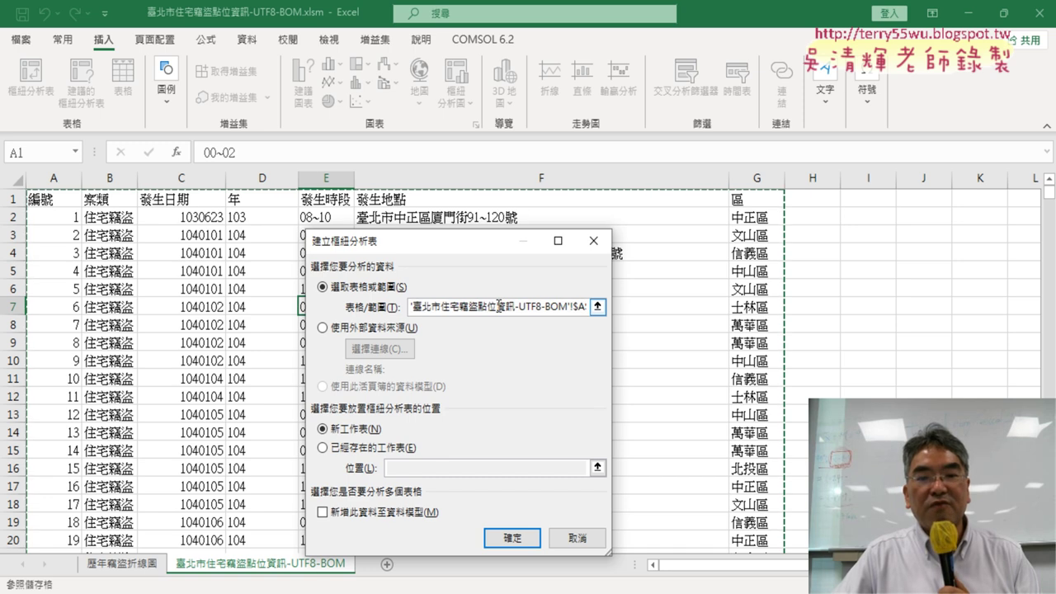
pyautogui.click(498, 303)
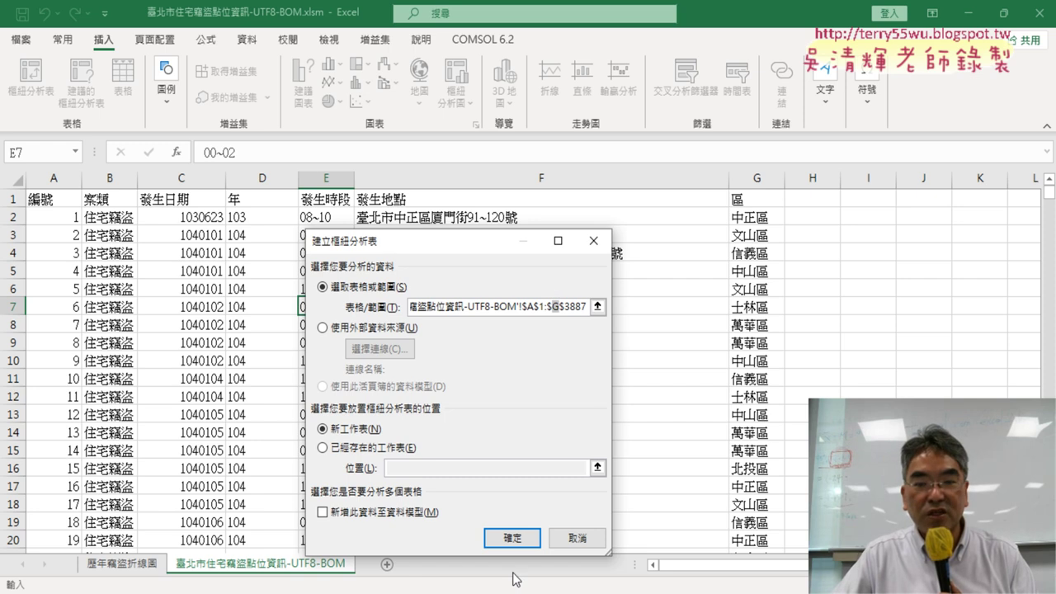
pyautogui.click(512, 538)
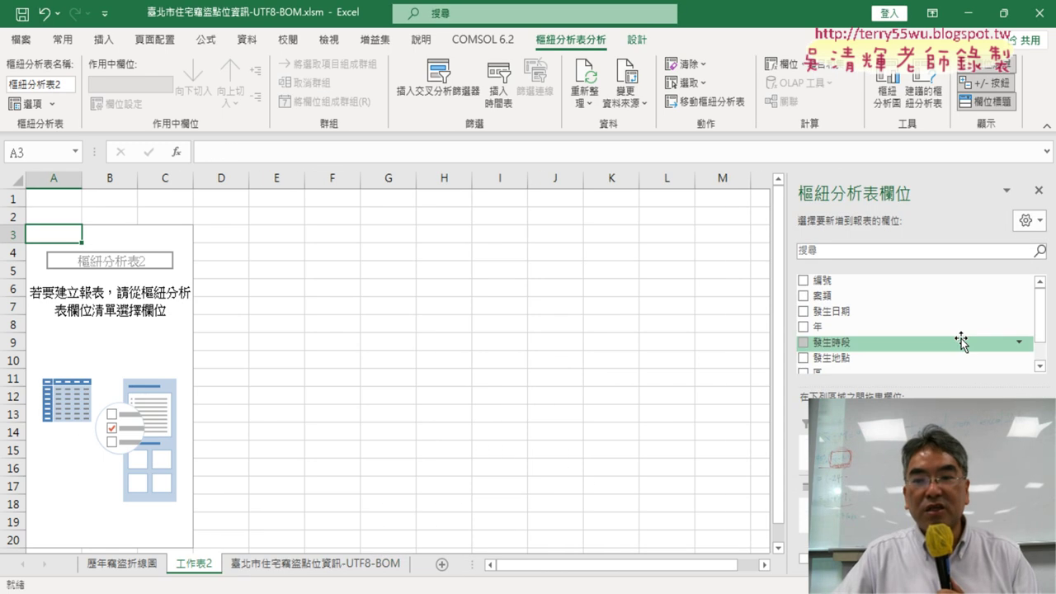
# Add the 區 field to both Rows and Values, counting burglaries across 12 districts (total 3886)
pyautogui.scroll(-1, 961, 342)
pyautogui.moveTo(866, 342)
pyautogui.mouseDown()
pyautogui.moveTo(823, 355)
pyautogui.moveTo(824, 508)
pyautogui.mouseUp()
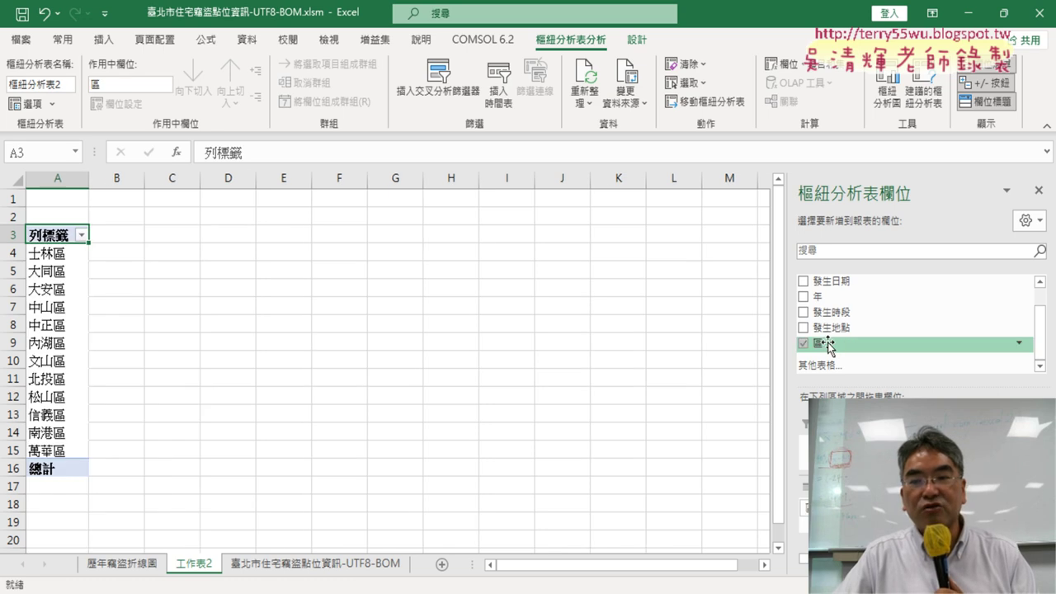
pyautogui.moveTo(828, 347); pyautogui.dragTo(887, 395)
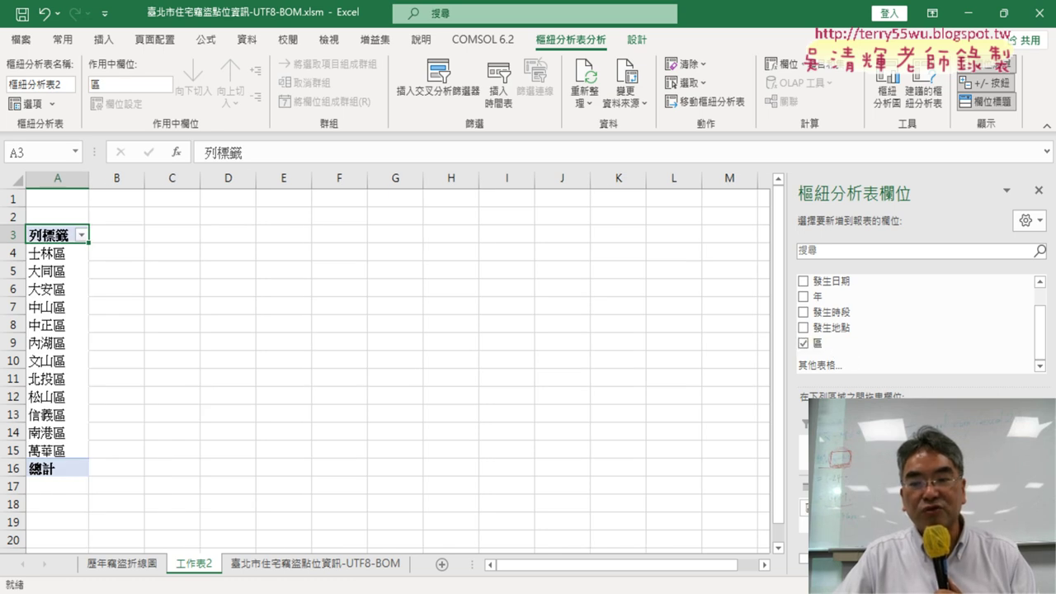
pyautogui.moveTo(907, 495); pyautogui.dragTo(973, 528)
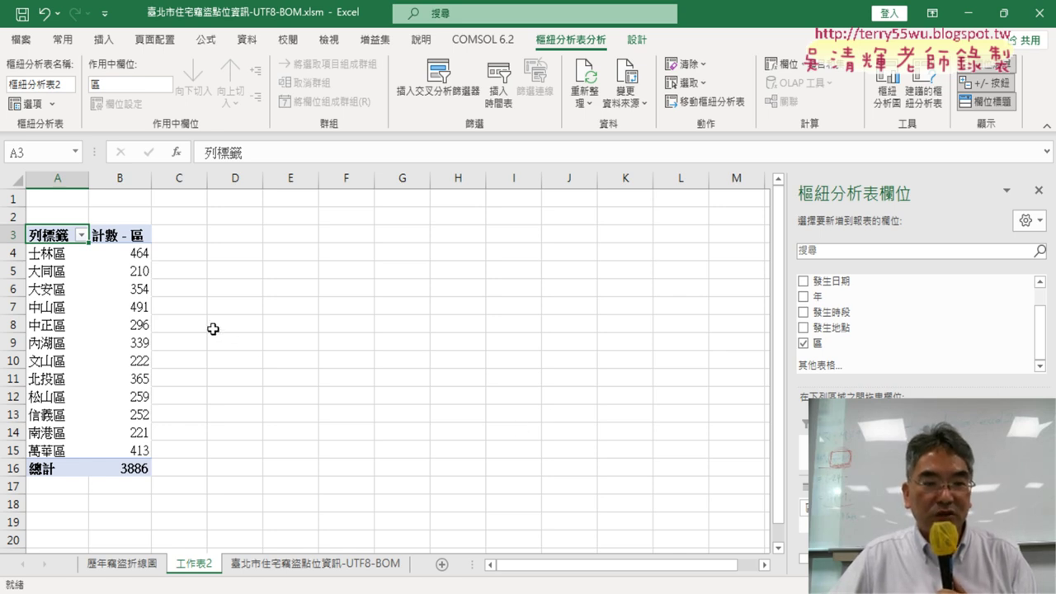
pyautogui.click(141, 315)
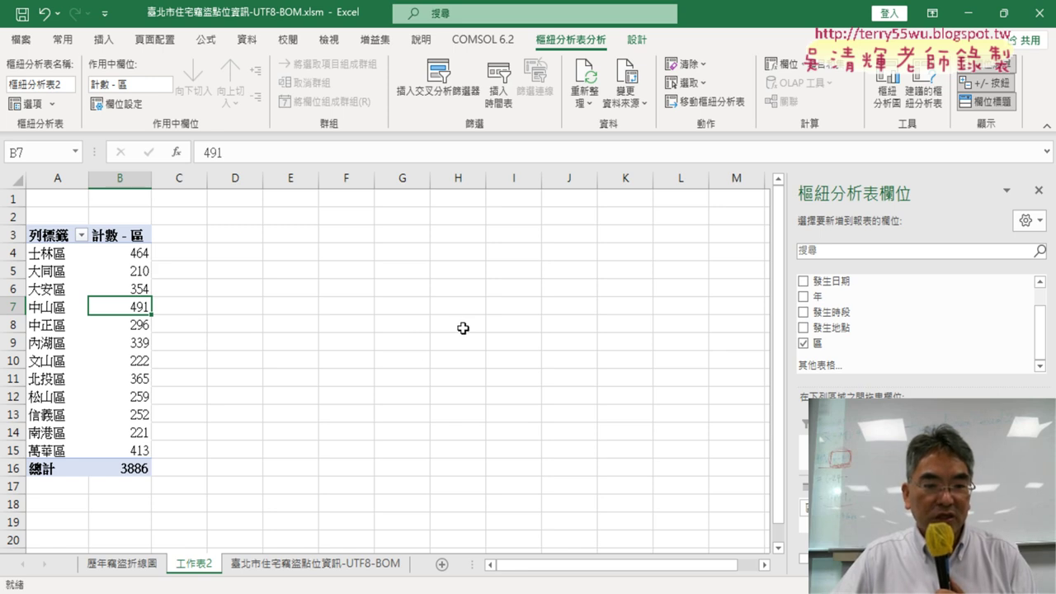
pyautogui.click(134, 254)
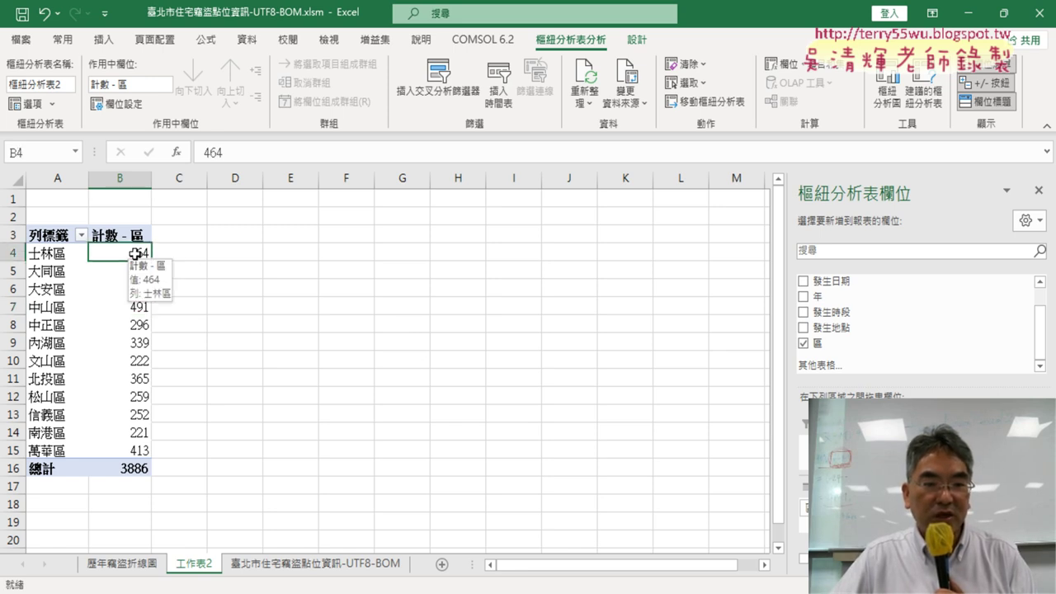
pyautogui.click(141, 450)
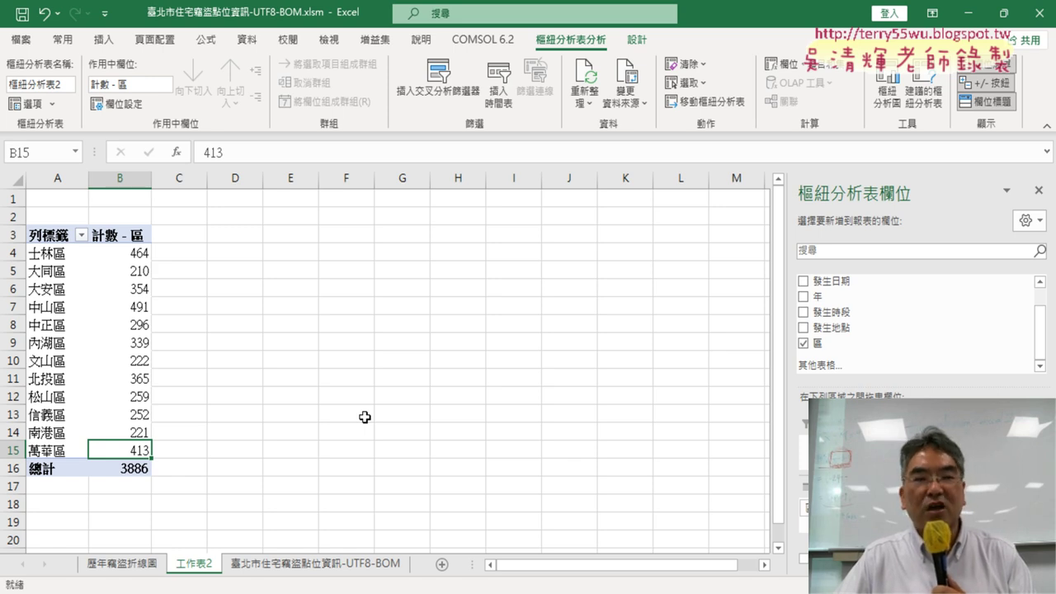
pyautogui.click(111, 254)
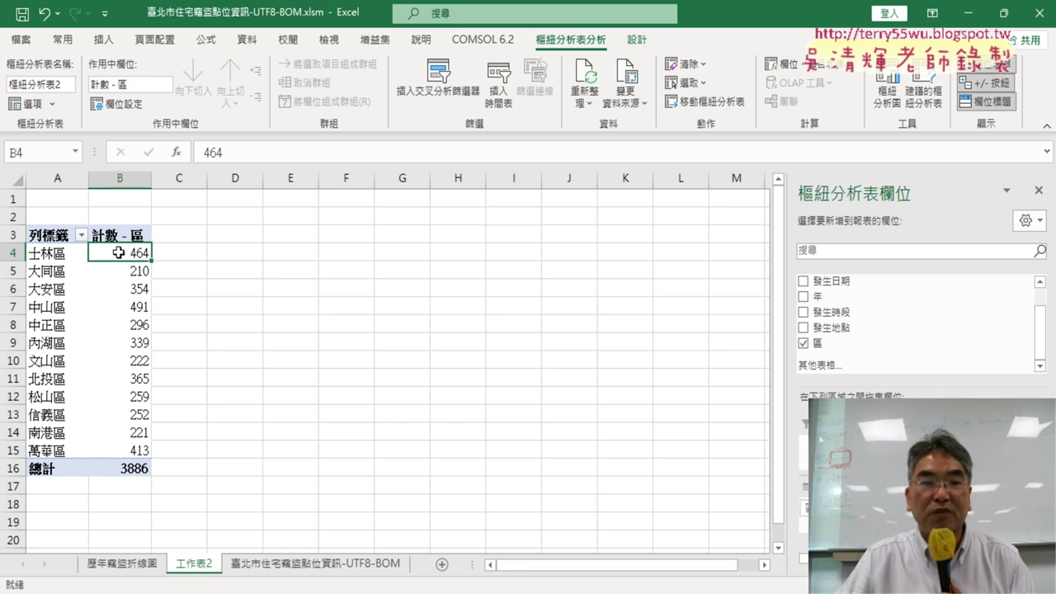
# Try a largest-to-smallest sort of the district counts, mark the top 491, then undo
pyautogui.click(247, 40)
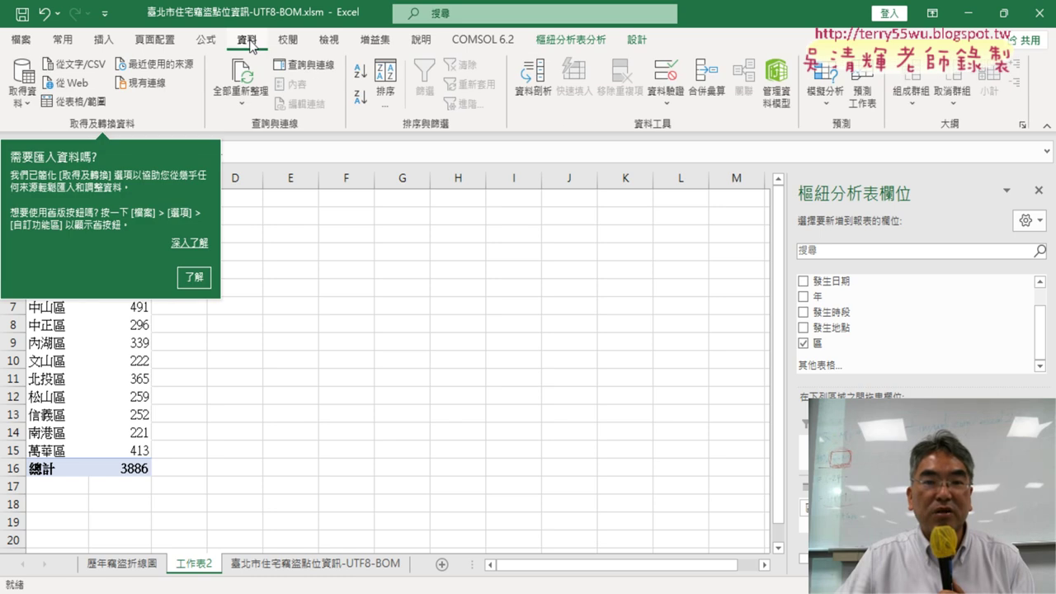
pyautogui.click(360, 97)
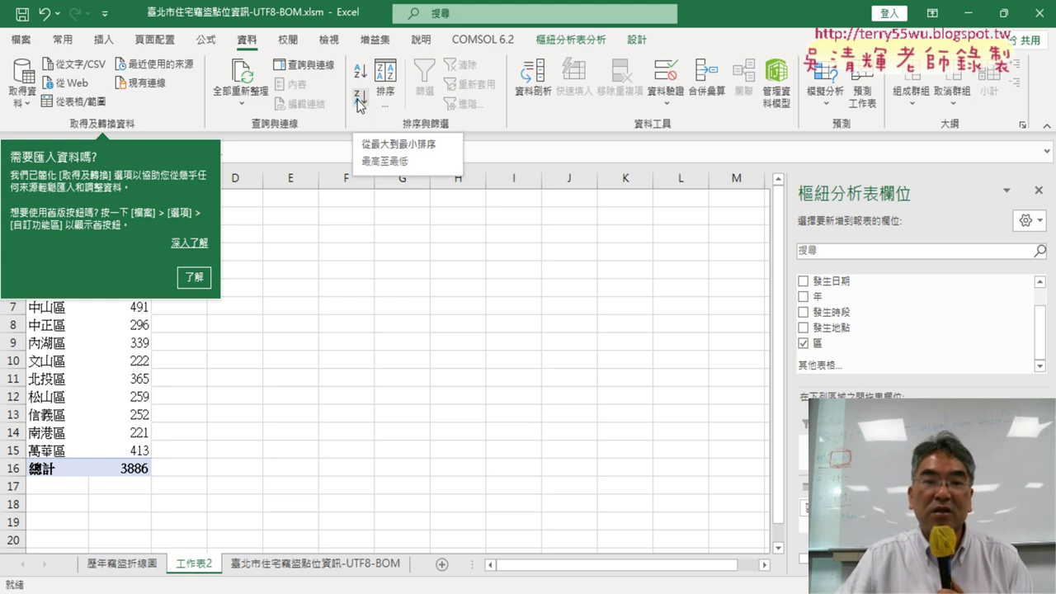
pyautogui.click(360, 97)
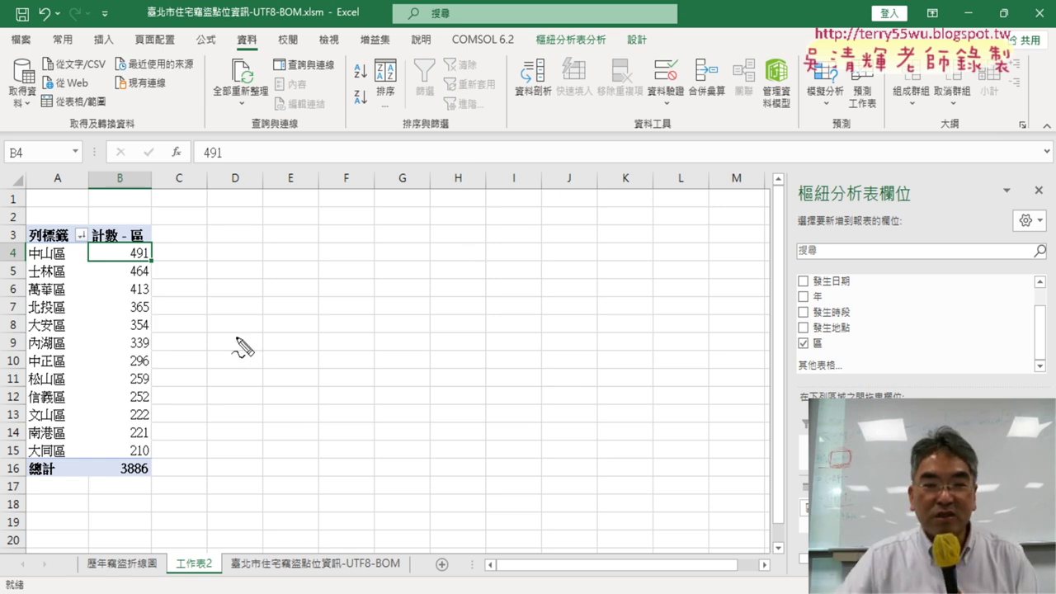
pyautogui.moveTo(151, 269)
pyautogui.mouseDown()
pyautogui.moveTo(99, 261)
pyautogui.moveTo(153, 266)
pyautogui.mouseUp()
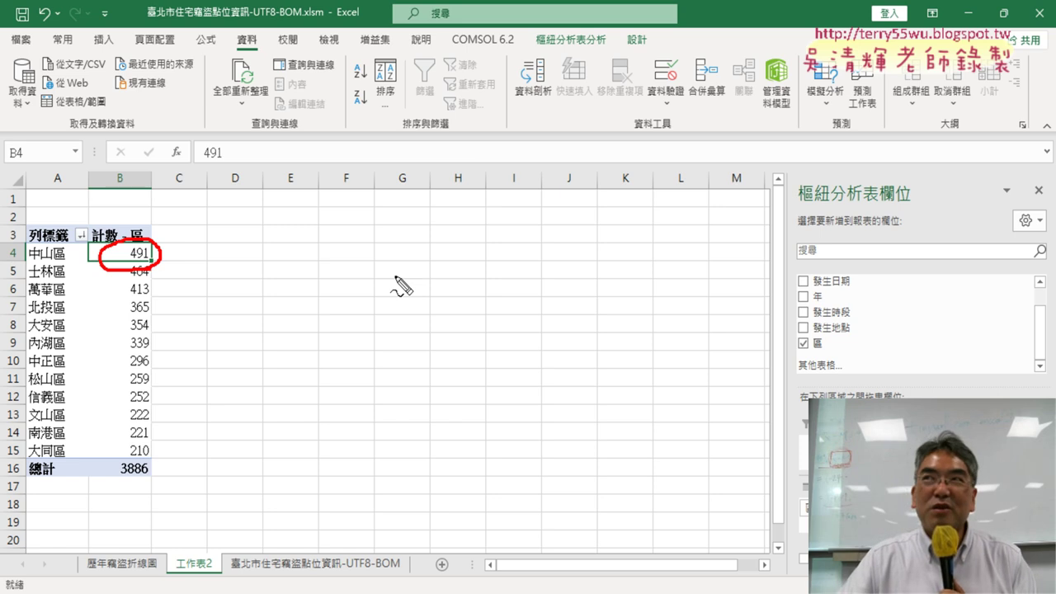
pyautogui.press('Escape')
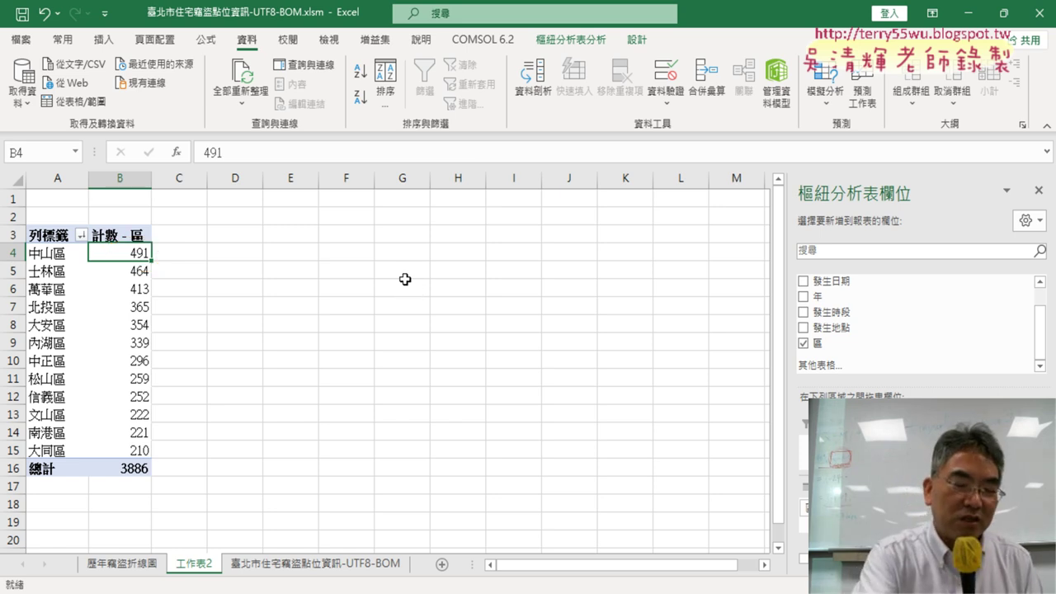
pyautogui.hotkey('ctrl', 'z')
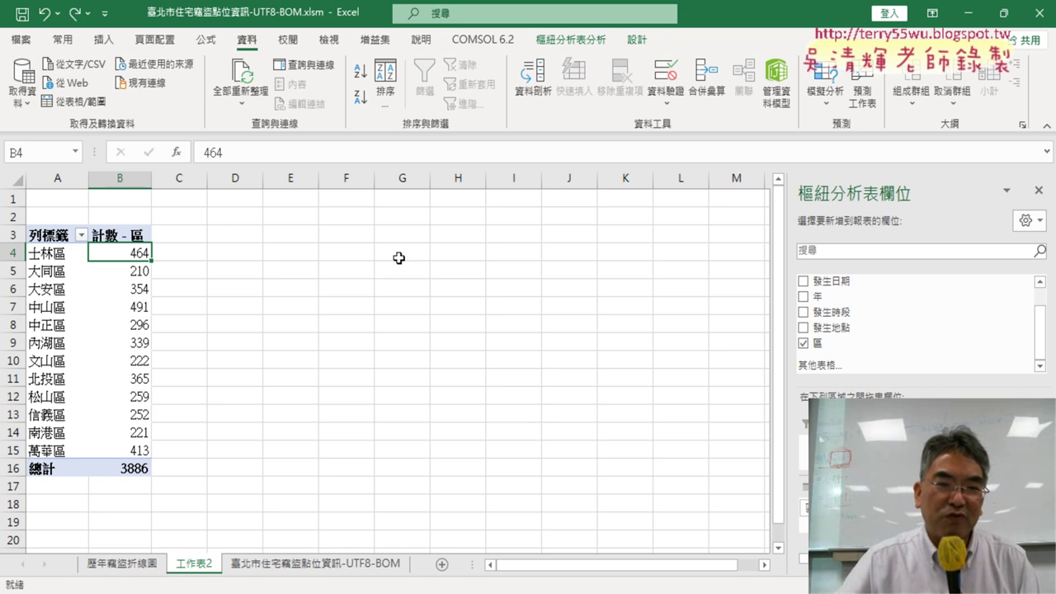
# Re-sort the districts by count descending, from 中山區 491 down to 大同區 210
pyautogui.click(137, 236)
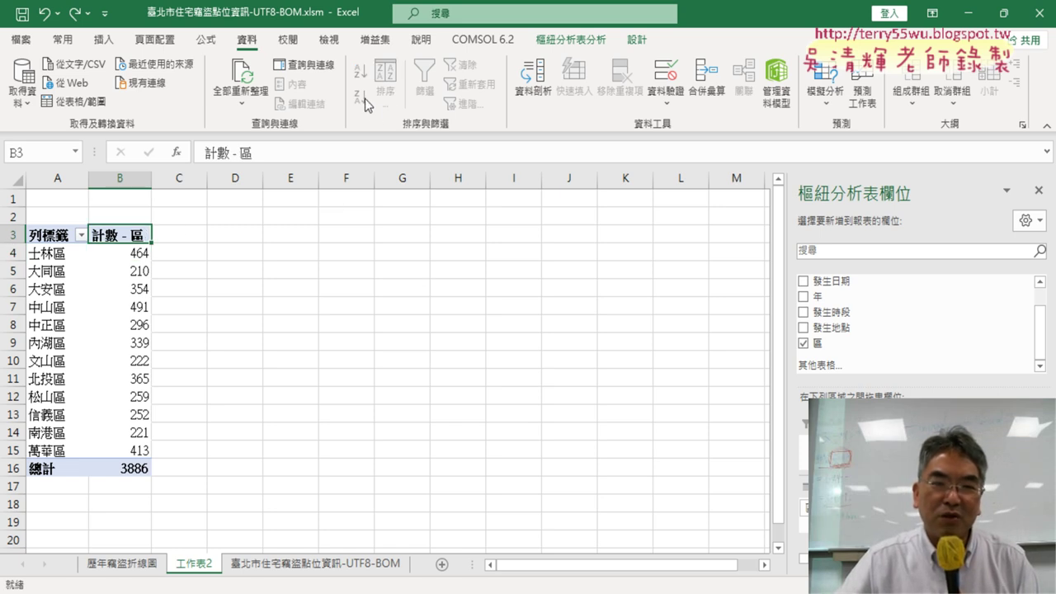
pyautogui.click(131, 272)
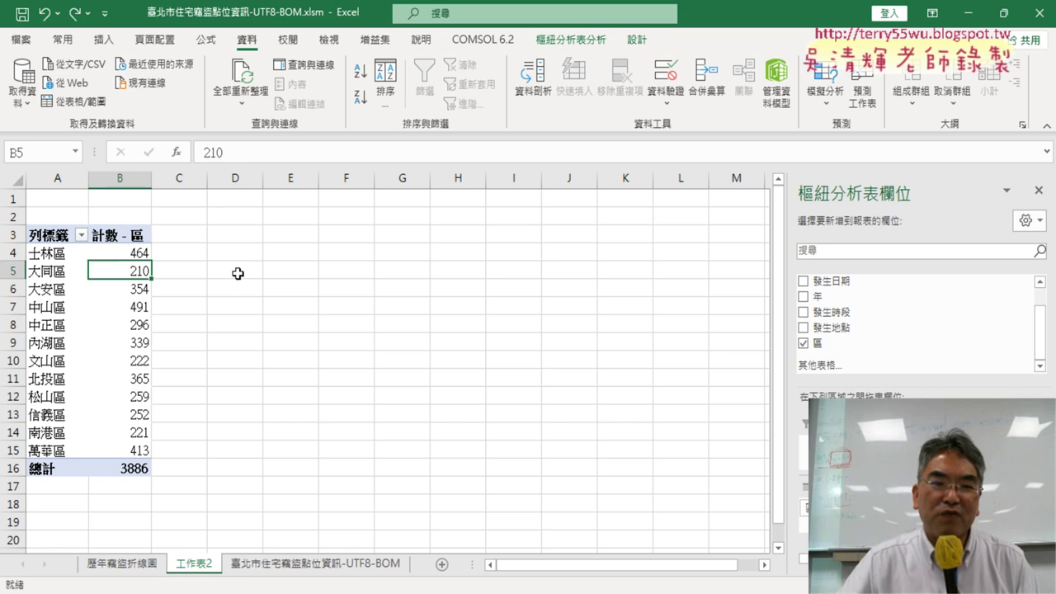
pyautogui.click(360, 97)
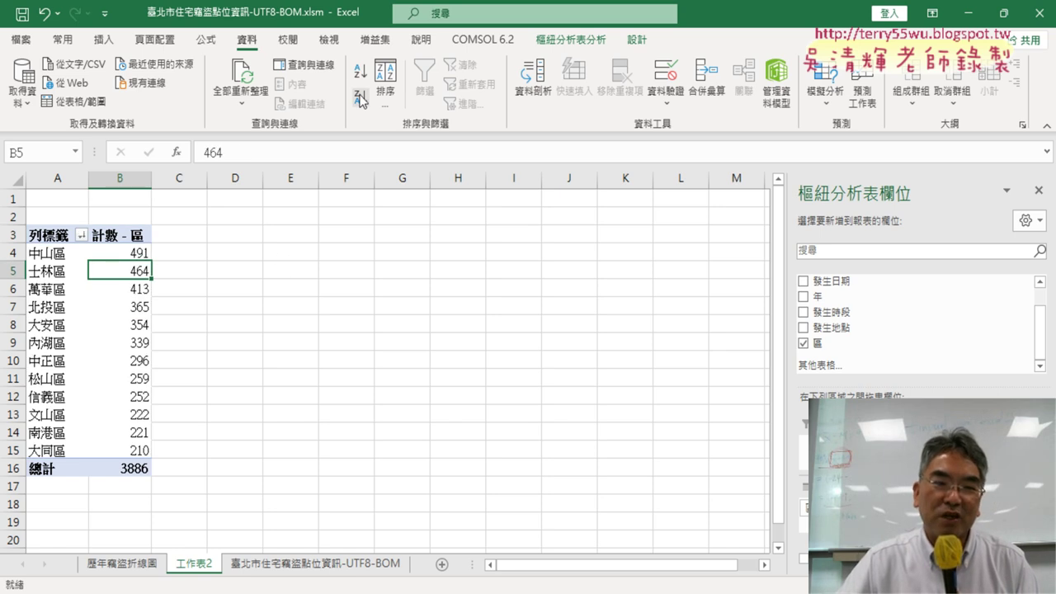
pyautogui.moveTo(134, 252); pyautogui.dragTo(132, 450)
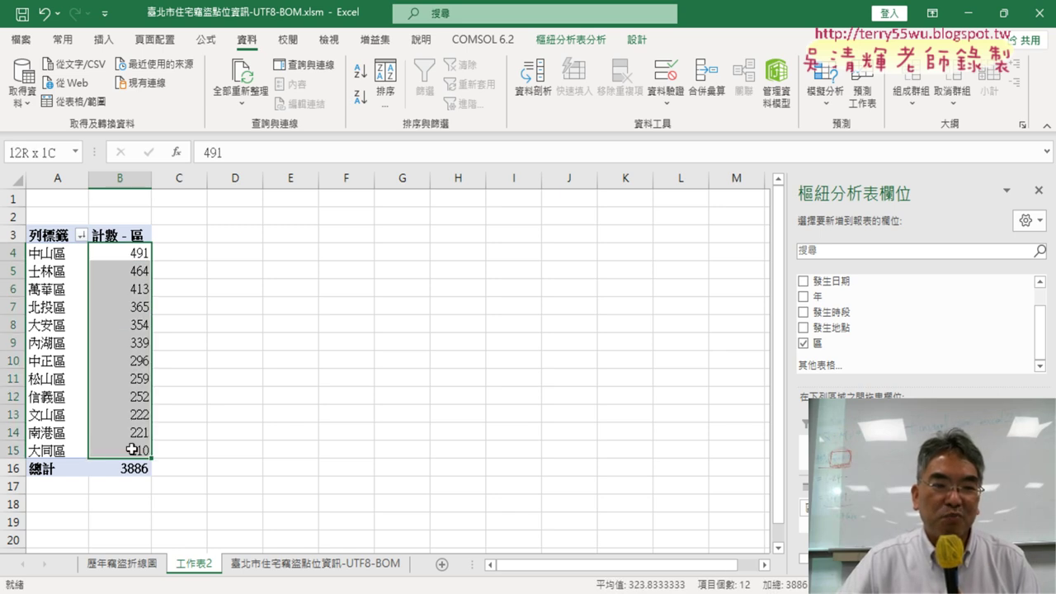
pyautogui.click(124, 251)
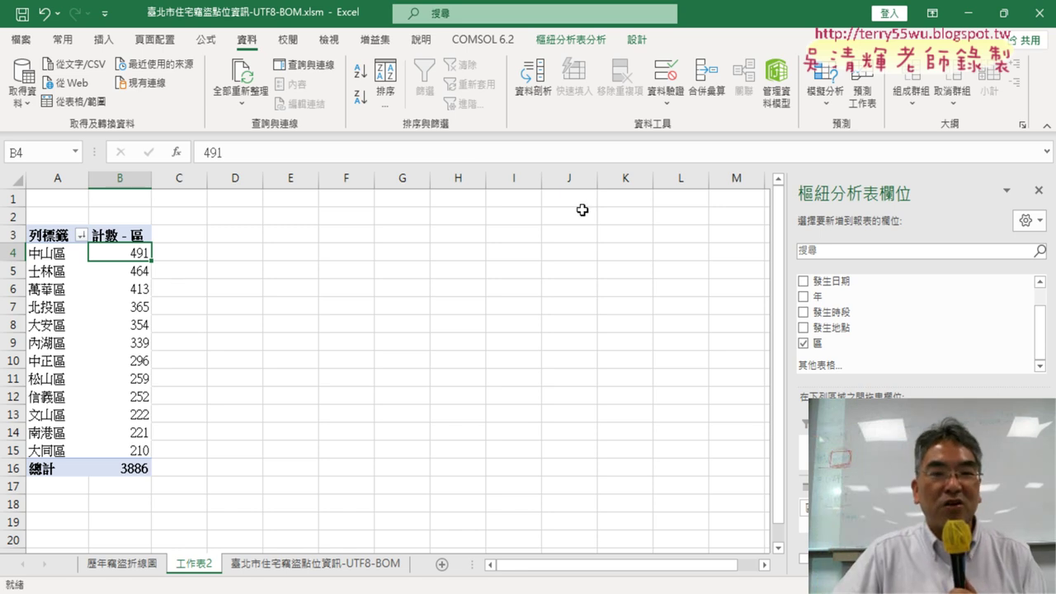
pyautogui.click(363, 101)
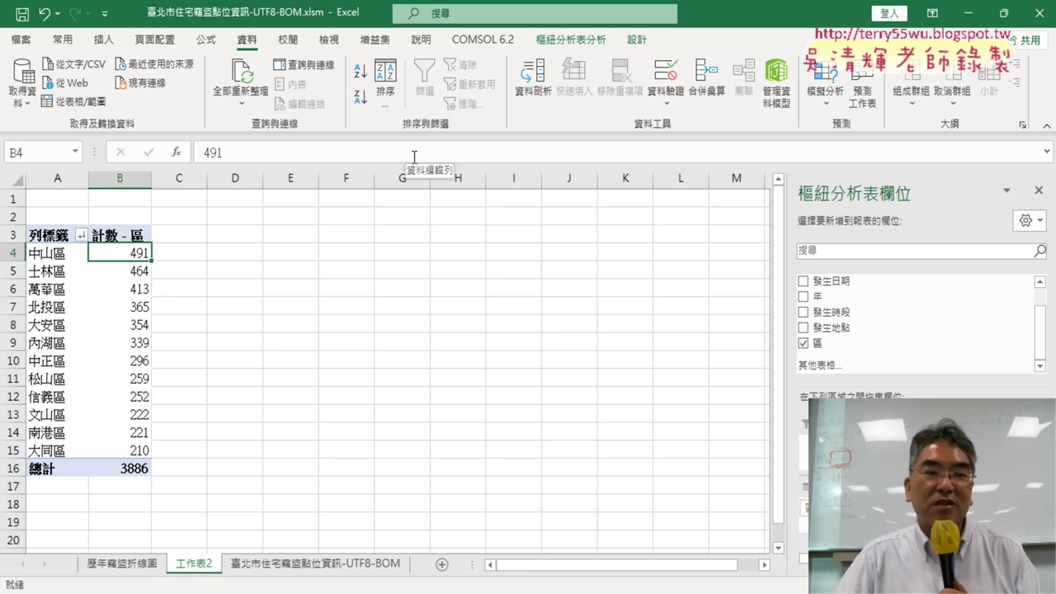
pyautogui.moveTo(23, 252); pyautogui.dragTo(41, 450)
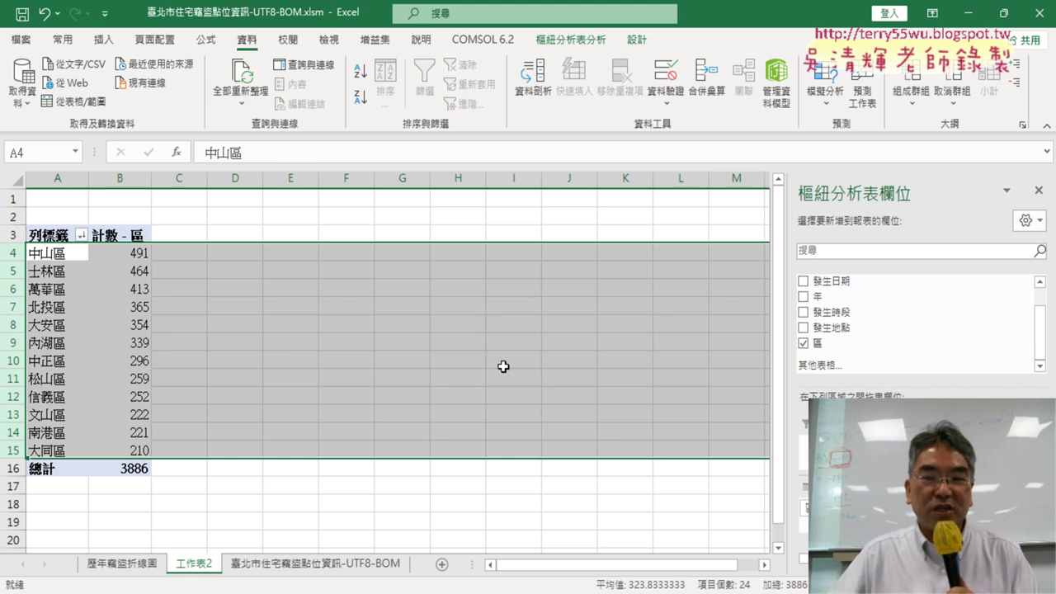
pyautogui.click(103, 316)
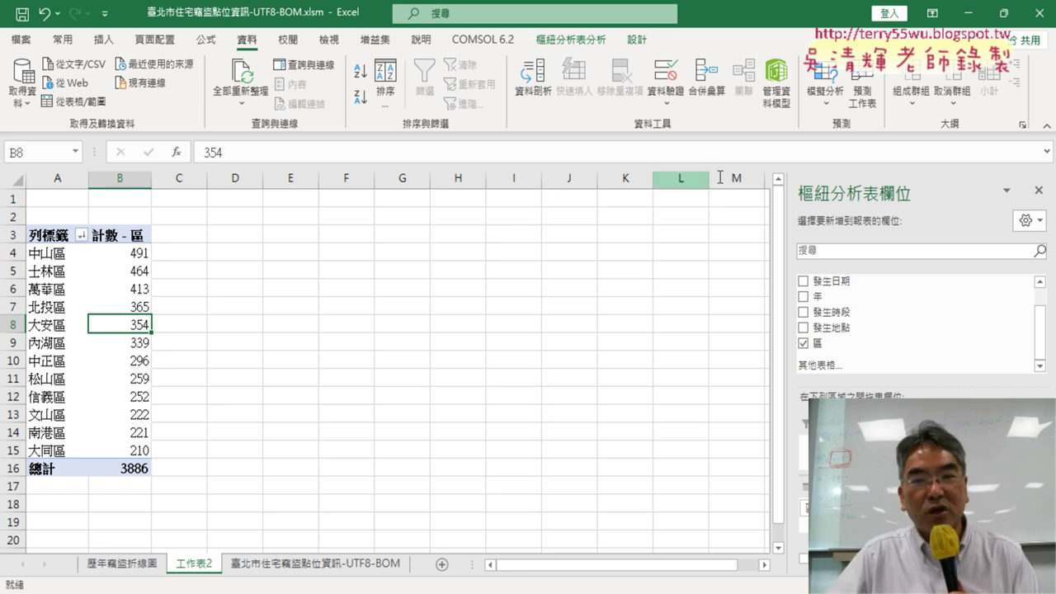
# Insert a 2-D Pie PivotChart of the district burglary counts, titled 合計
pyautogui.click(103, 39)
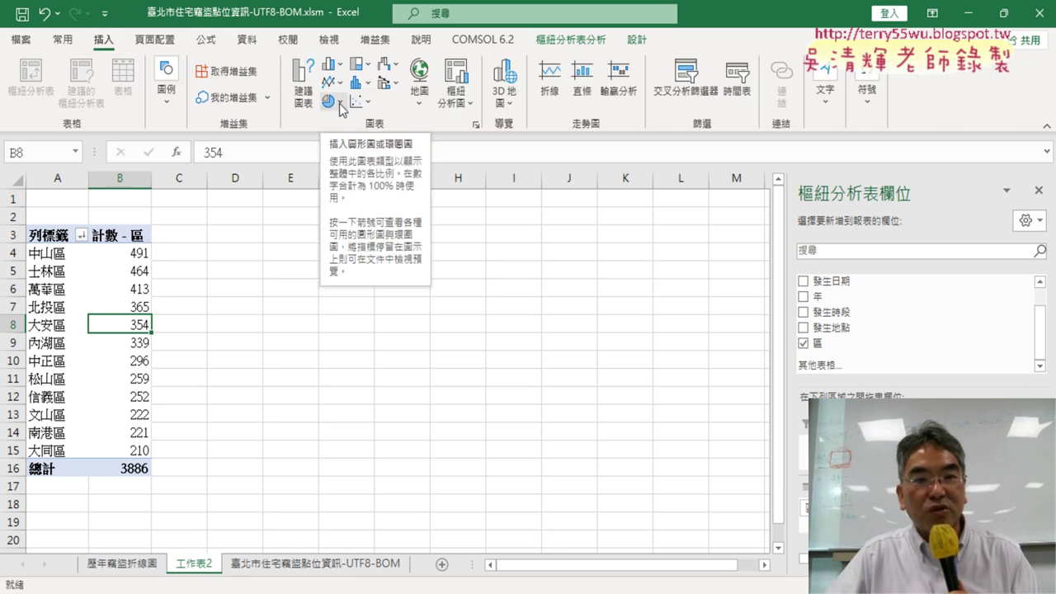
pyautogui.click(340, 102)
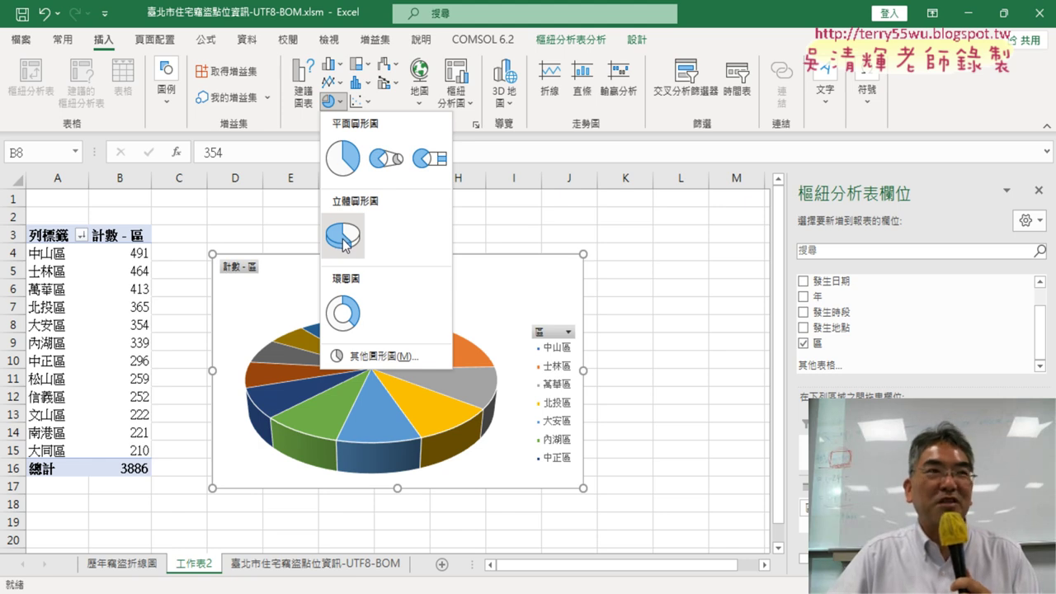
pyautogui.click(346, 160)
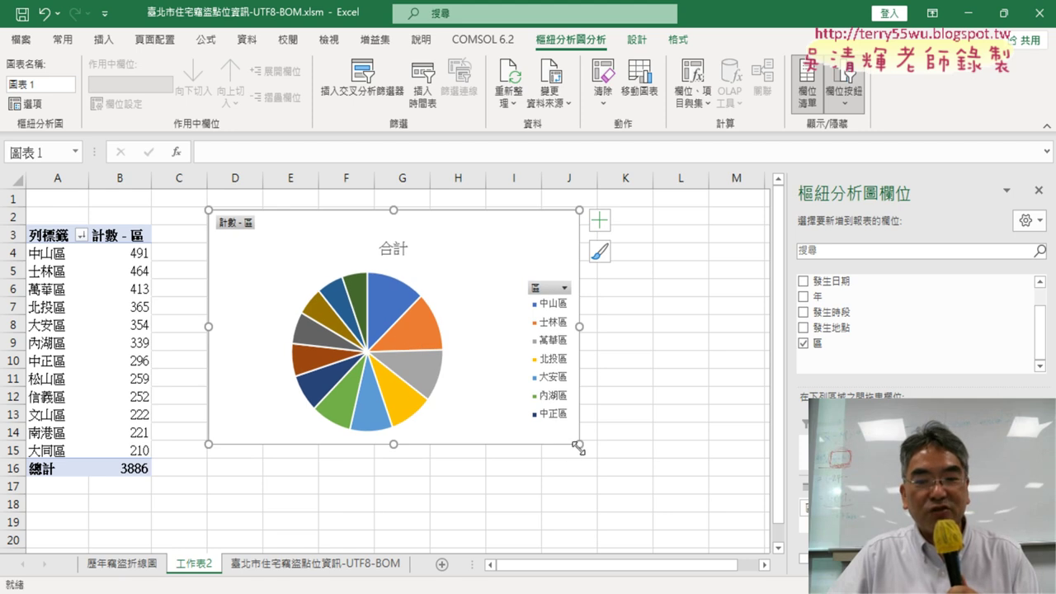
# Stretch the pie chart across columns D to M and select its 合計 title text
pyautogui.moveTo(579, 444)
pyautogui.mouseDown()
pyautogui.moveTo(675, 480)
pyautogui.moveTo(750, 536)
pyautogui.mouseUp()
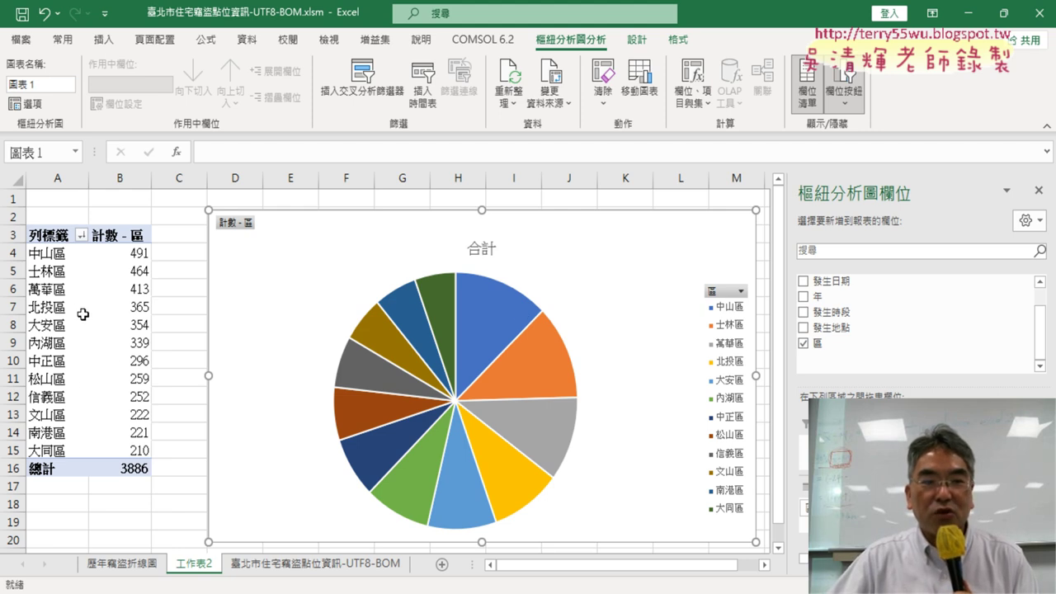
pyautogui.click(482, 247)
pyautogui.moveTo(469, 248); pyautogui.dragTo(500, 248)
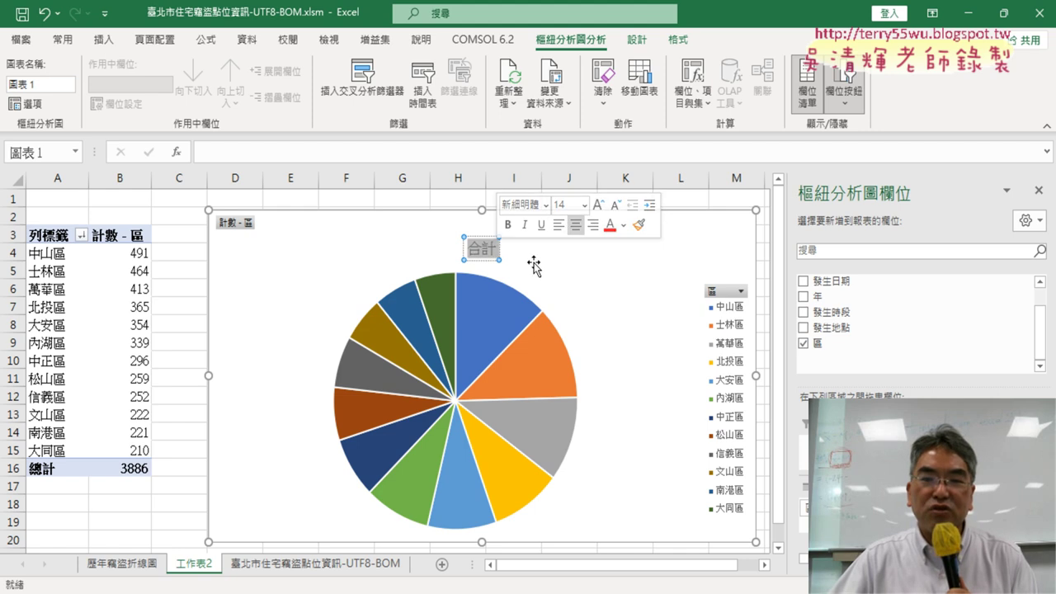